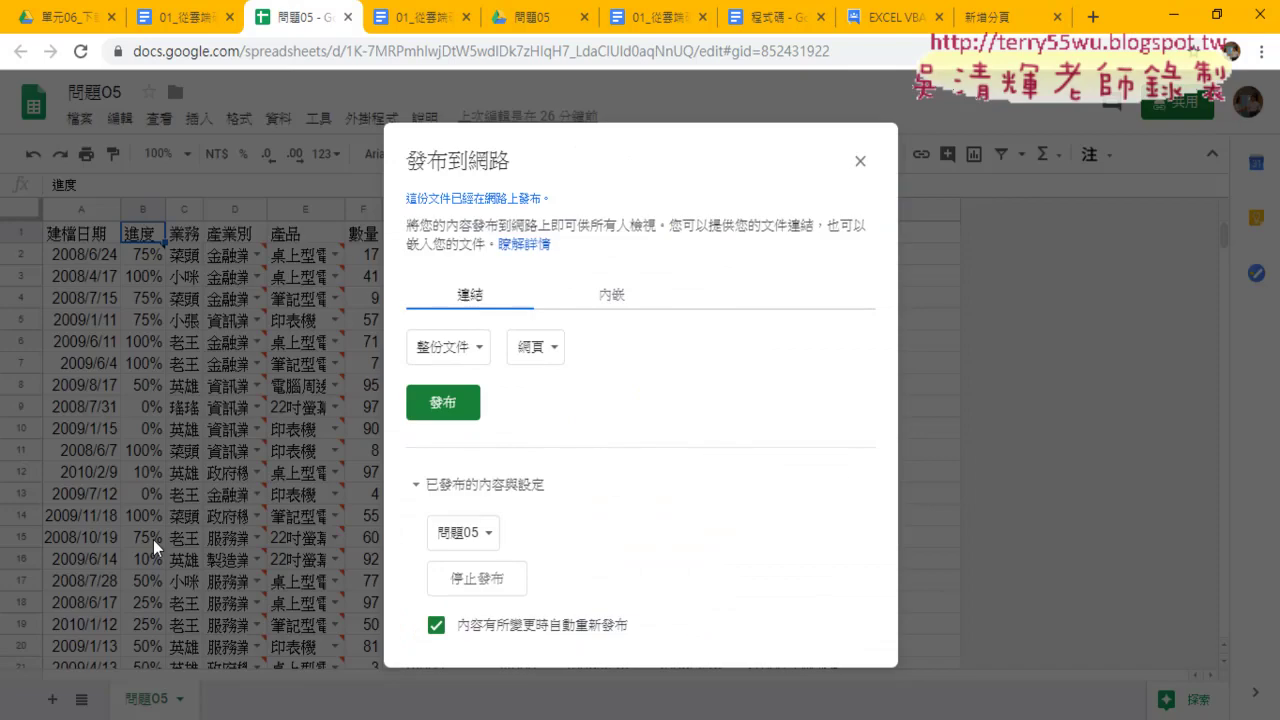
# - Limit the publish-to-web link to sheet 問題05 and show its format choices
pyautogui.click(470, 350)
pyautogui.click(445, 394)
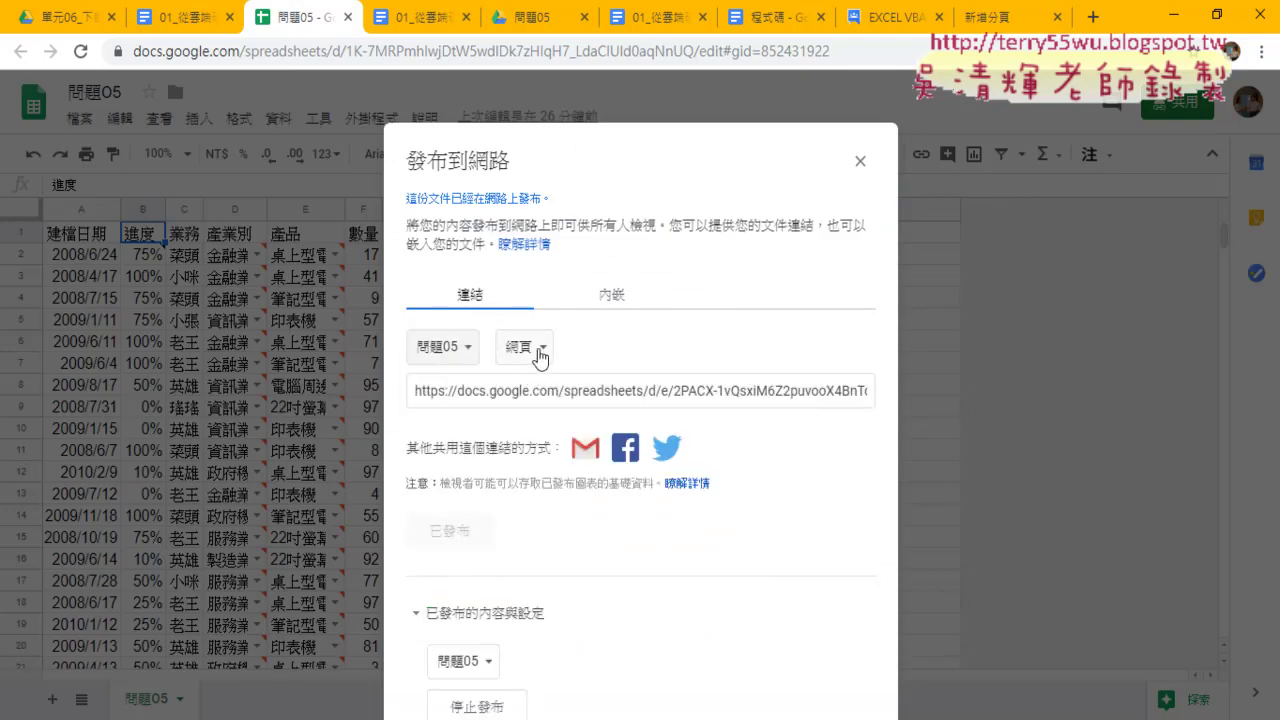
pyautogui.click(539, 352)
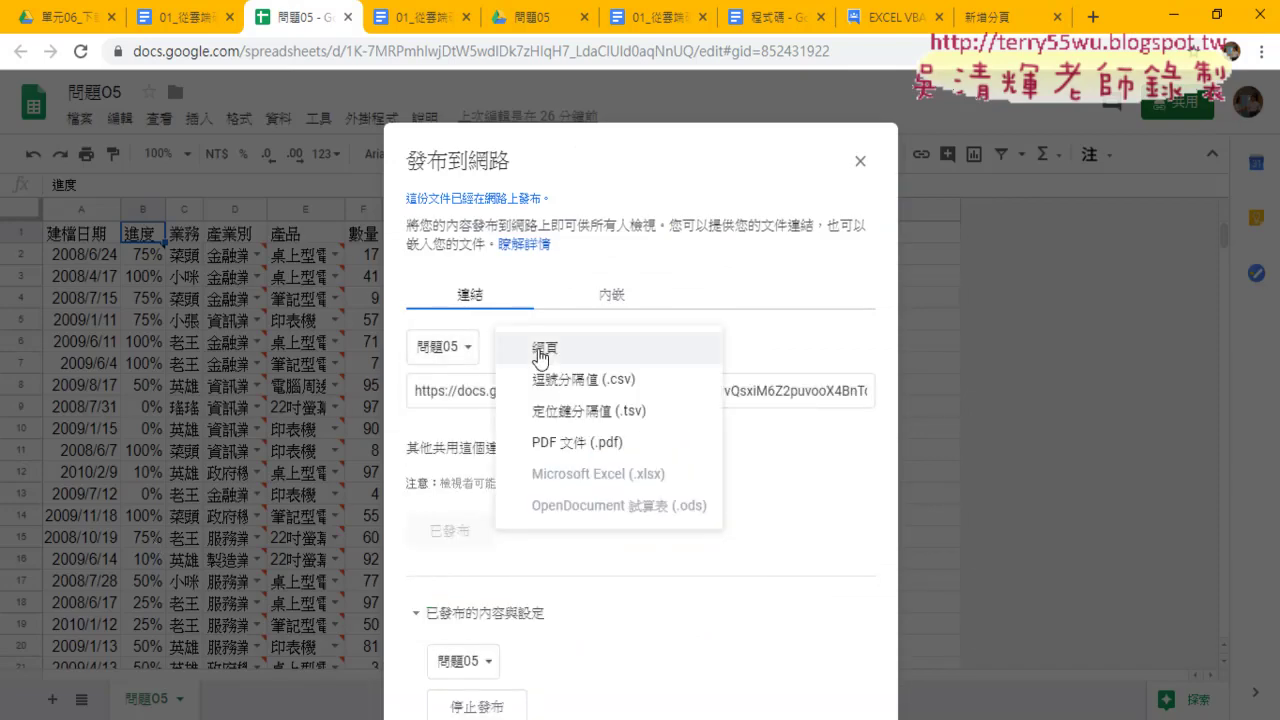
pyautogui.click(545, 356)
# - Mark up the CSV format option with notes on json and xml, then clear the markup
pyautogui.moveTo(632, 408)
pyautogui.mouseDown()
pyautogui.moveTo(520, 378)
pyautogui.moveTo(632, 408)
pyautogui.mouseUp()
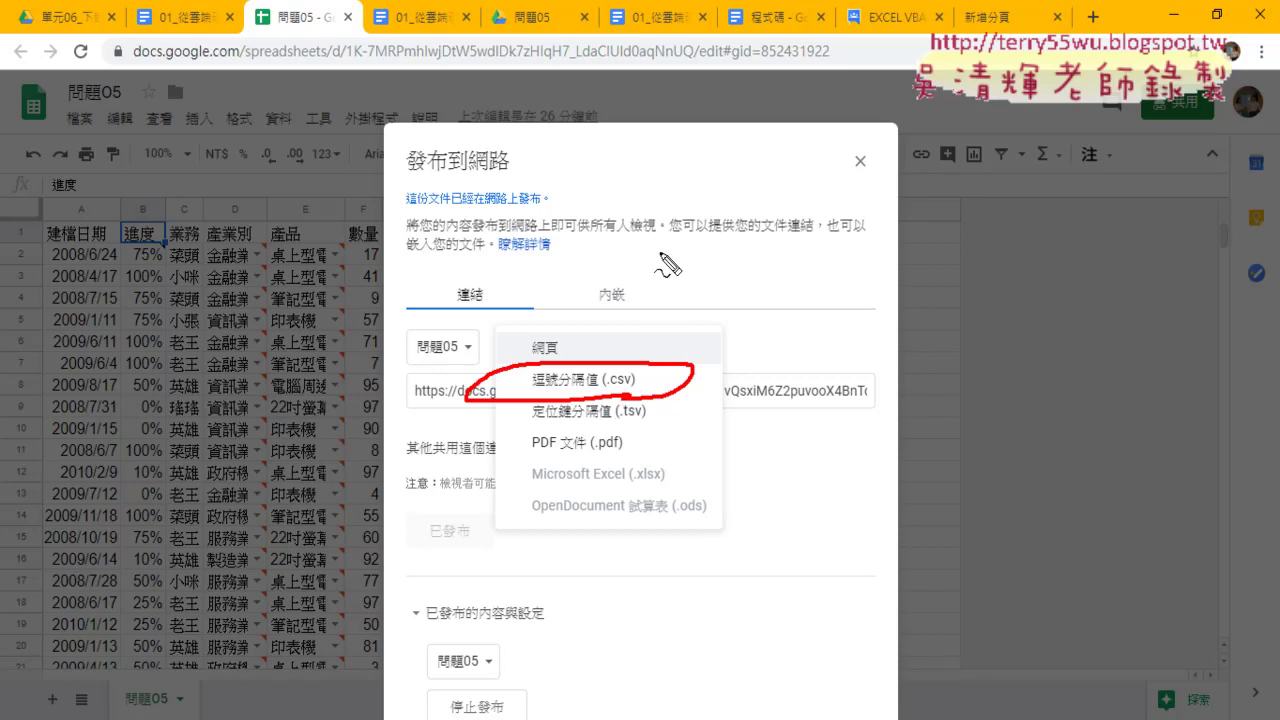
pyautogui.moveTo(660, 252)
pyautogui.mouseDown()
pyautogui.moveTo(612, 358)
pyautogui.moveTo(648, 342)
pyautogui.mouseUp()
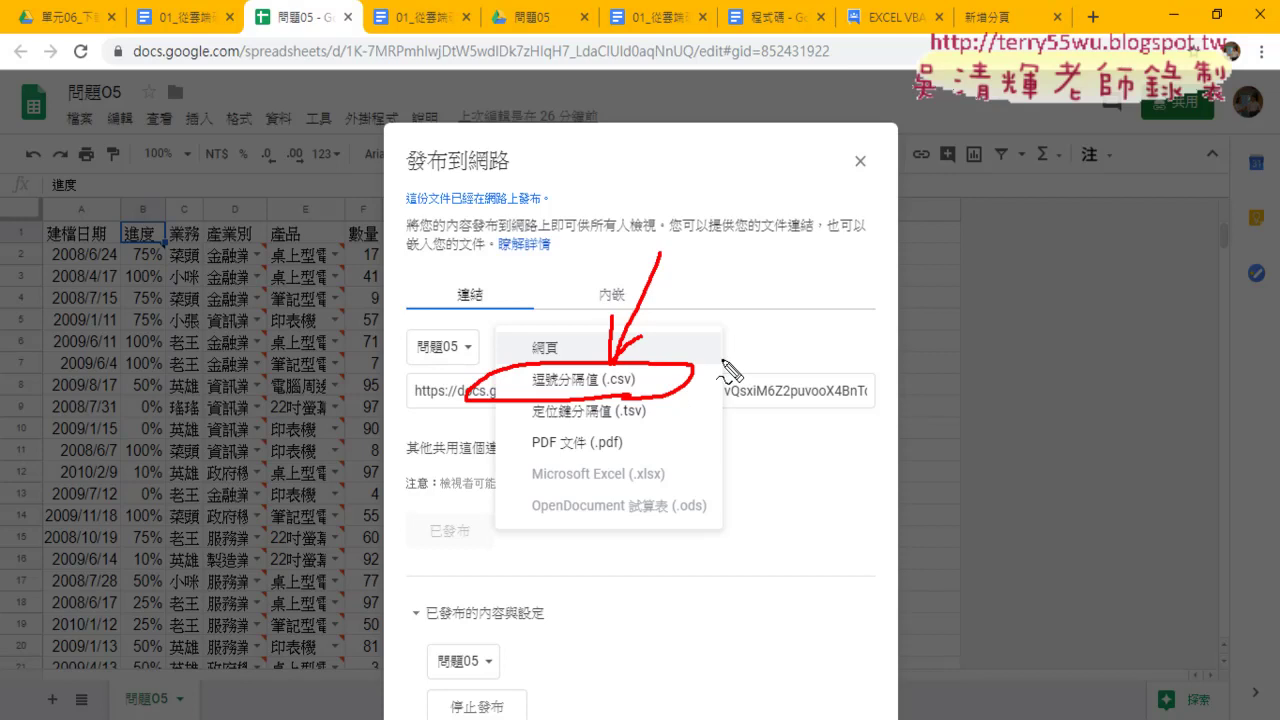
pyautogui.moveTo(718, 365); pyautogui.dragTo(718, 405)
pyautogui.moveTo(716, 342)
pyautogui.mouseDown()
pyautogui.moveTo(732, 352)
pyautogui.moveTo(734, 394)
pyautogui.moveTo(762, 364)
pyautogui.moveTo(796, 388)
pyautogui.moveTo(893, 386)
pyautogui.mouseUp()
pyautogui.moveTo(895, 312)
pyautogui.mouseDown()
pyautogui.moveTo(894, 392)
pyautogui.moveTo(710, 400)
pyautogui.mouseUp()
pyautogui.moveTo(628, 388); pyautogui.dragTo(610, 389)
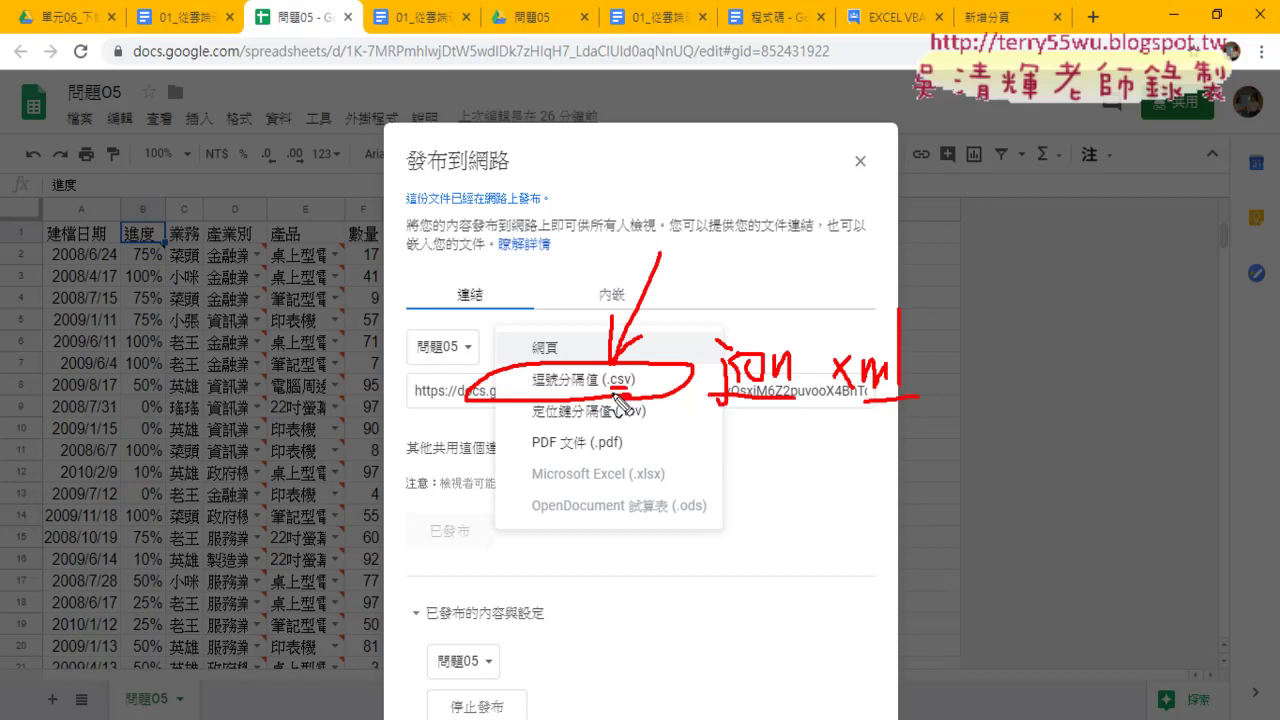
pyautogui.press('Escape')
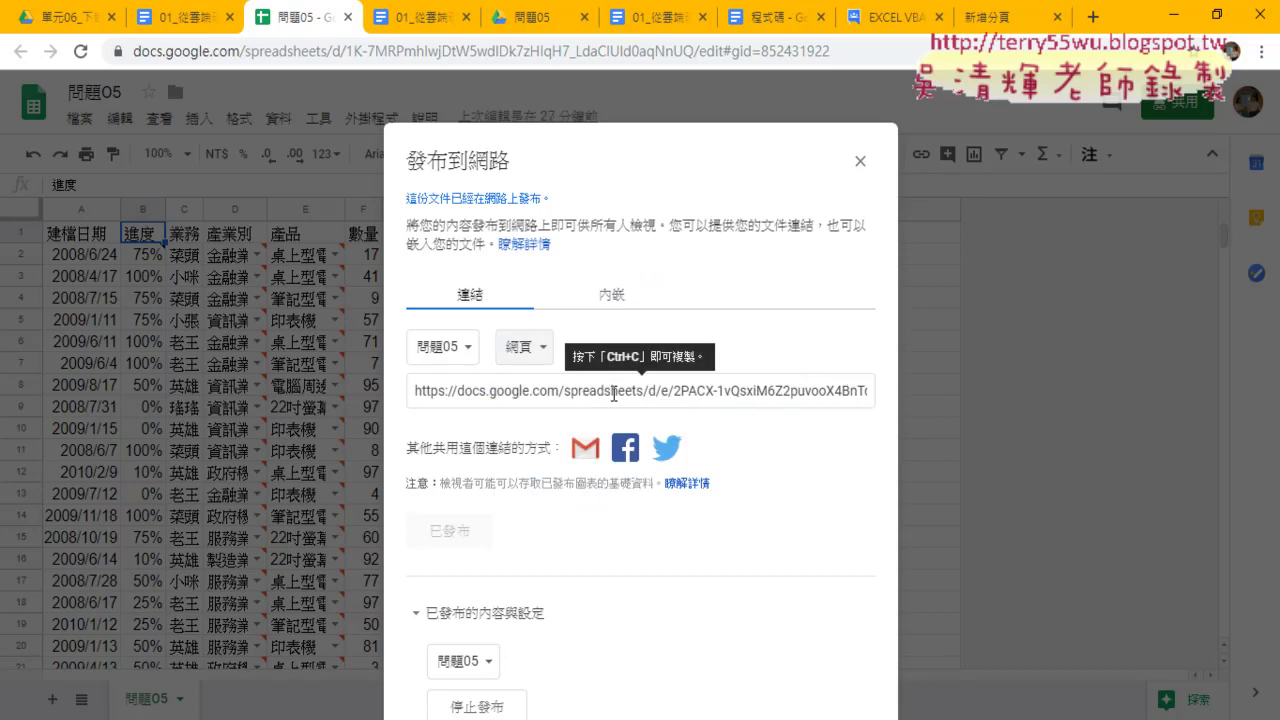
pyautogui.click(516, 360)
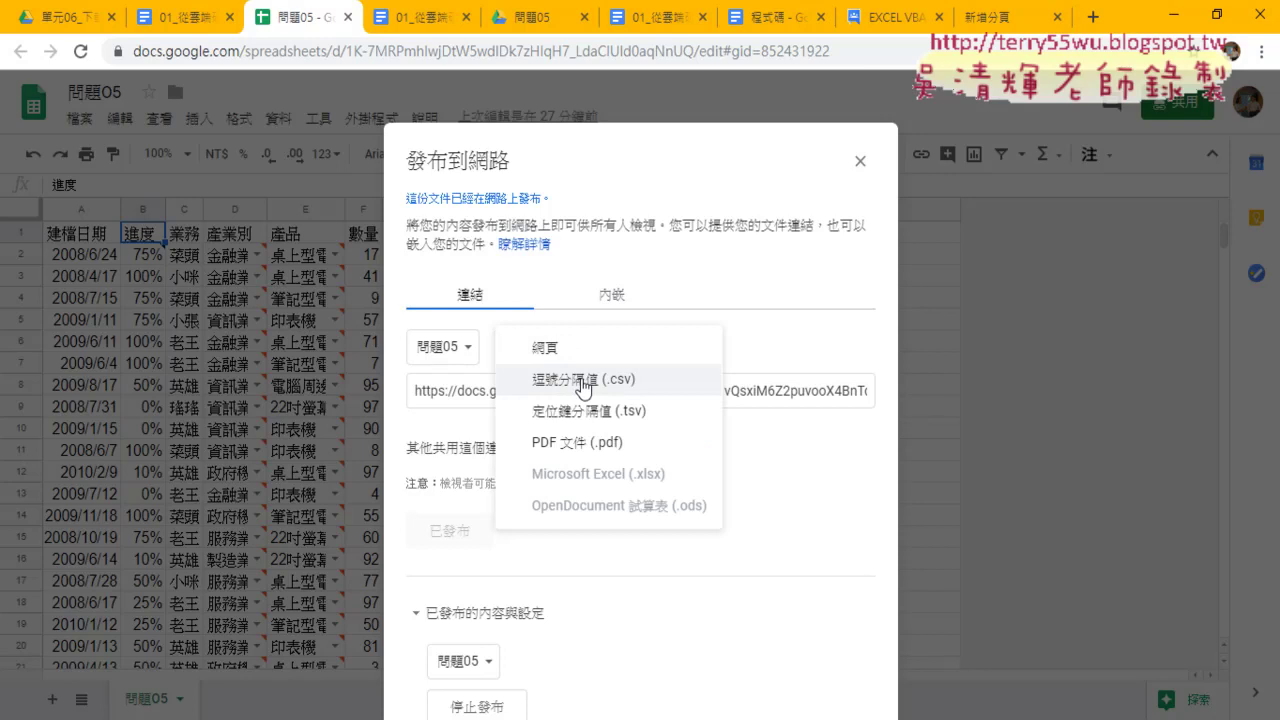
# - Publish 問題05 as comma-separated values (.csv) and copy the link ending in output=csv
pyautogui.click(583, 380)
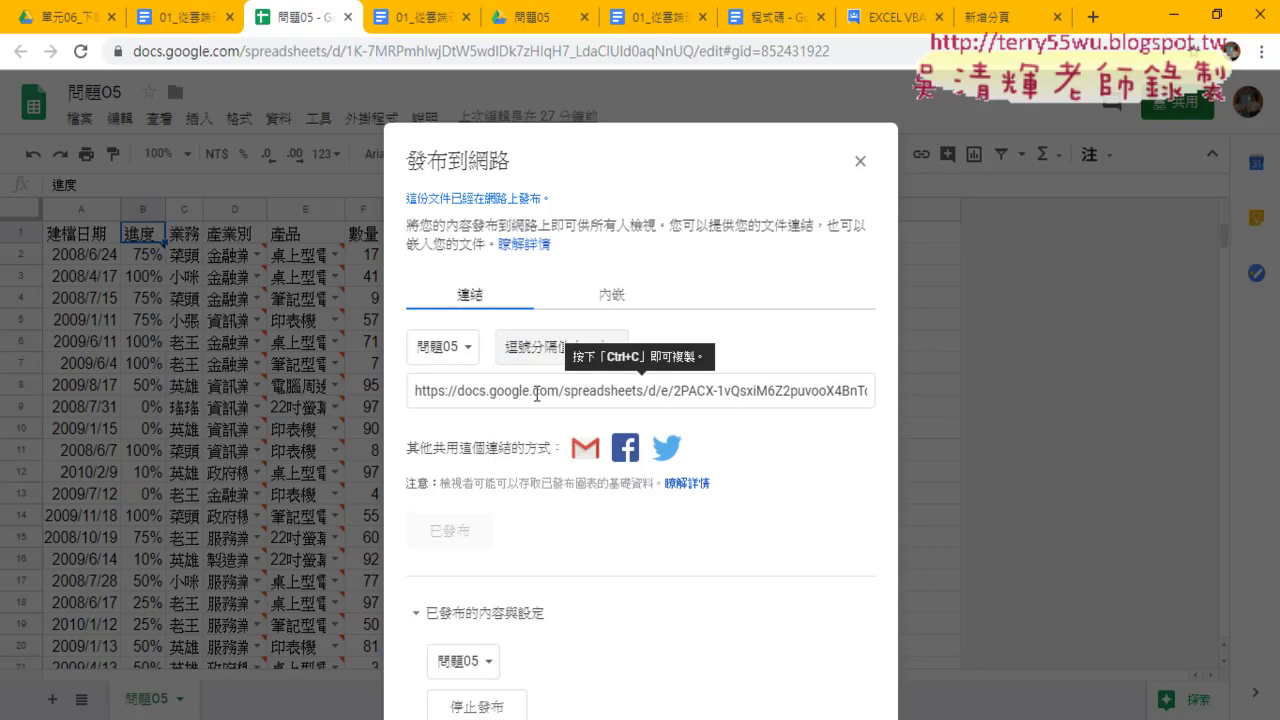
pyautogui.moveTo(538, 393); pyautogui.dragTo(830, 391)
pyautogui.doubleClick(797, 392)
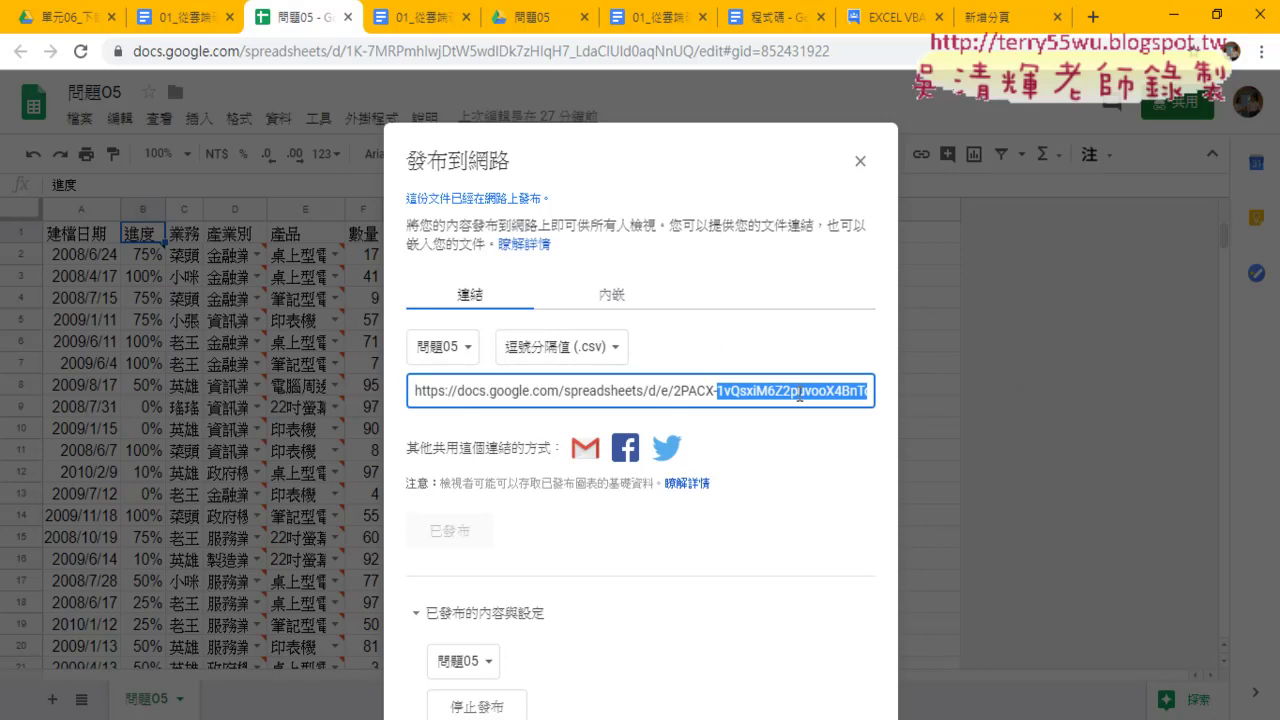
pyautogui.click(620, 392)
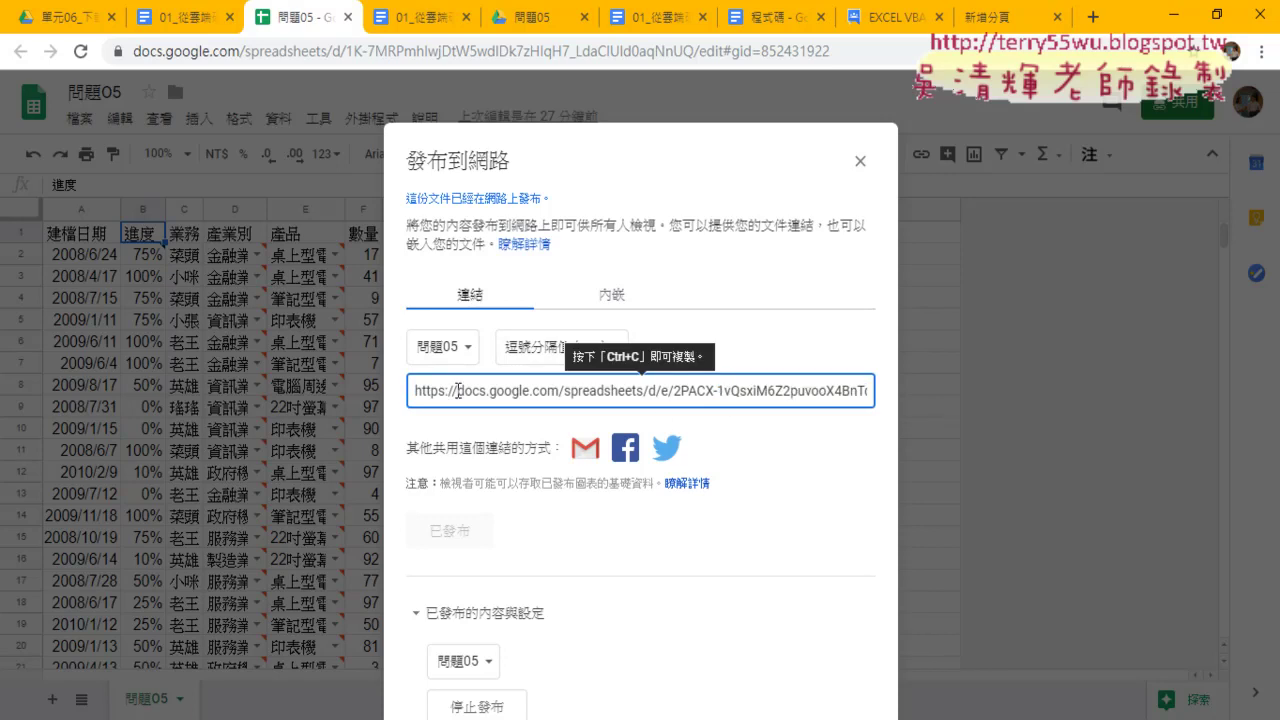
pyautogui.moveTo(416, 391); pyautogui.dragTo(908, 398)
pyautogui.click(908, 398)
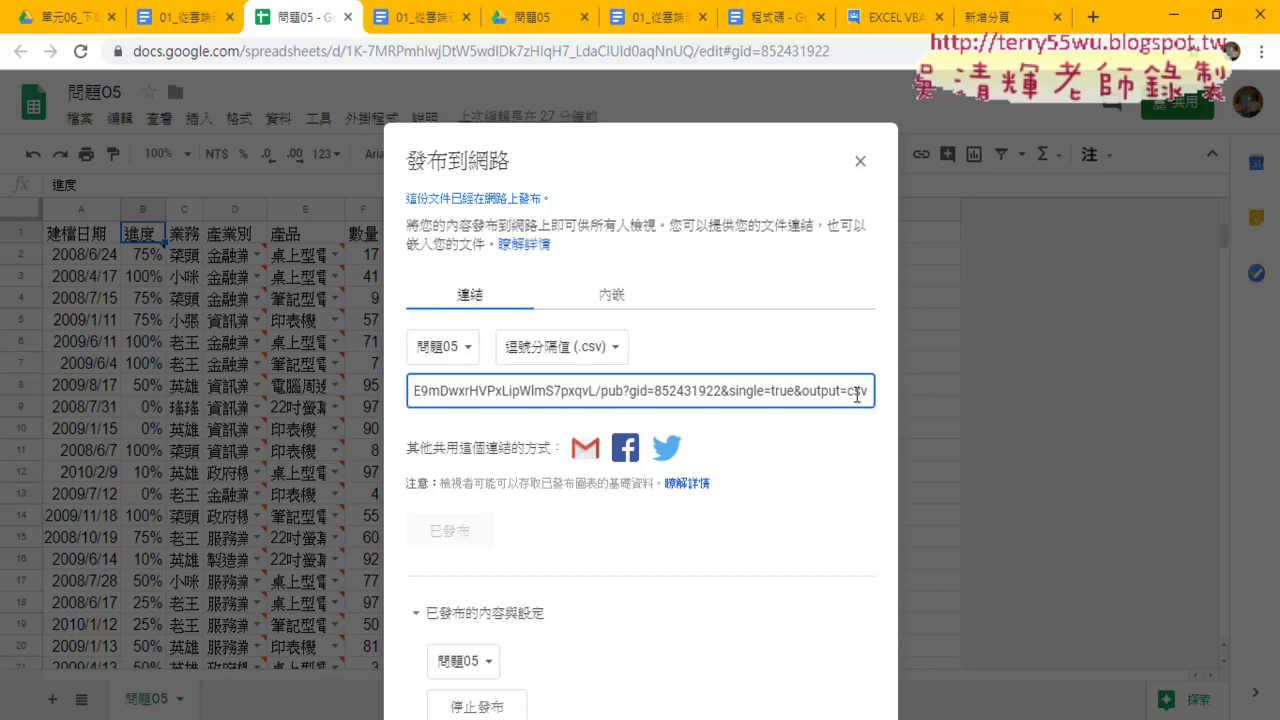
pyautogui.click(858, 394)
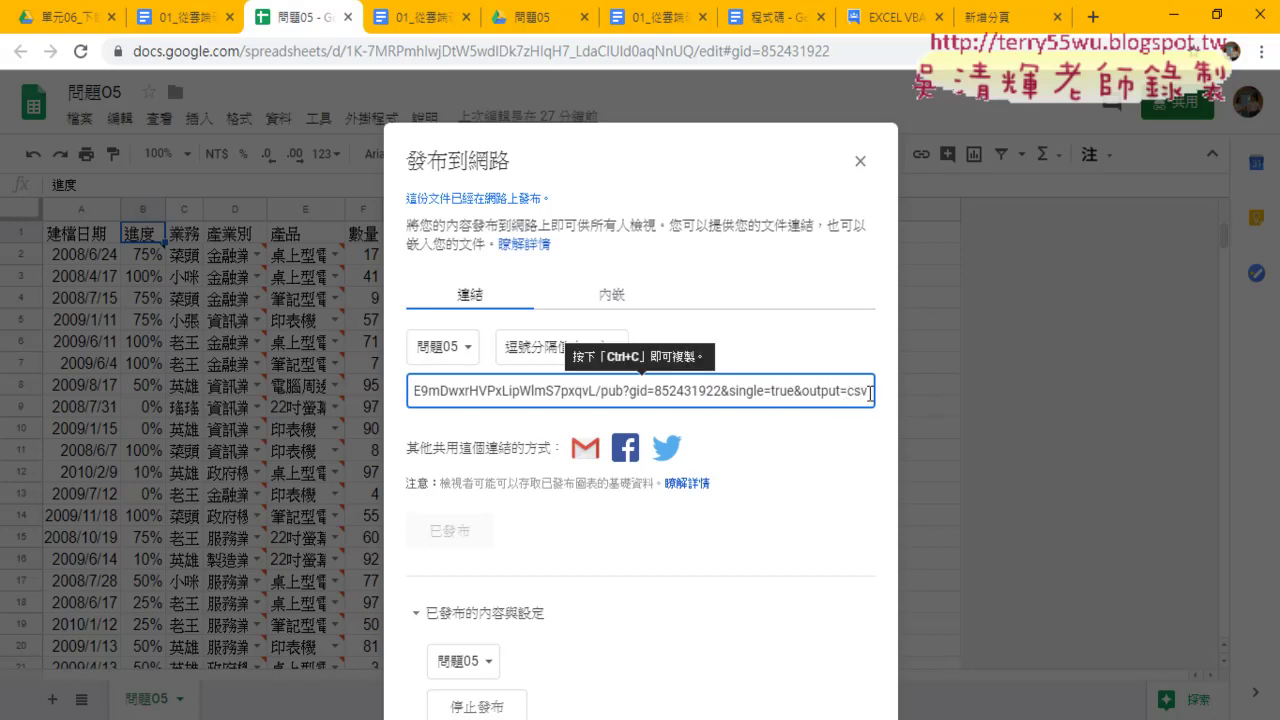
pyautogui.hotkey('ctrl', 'c')
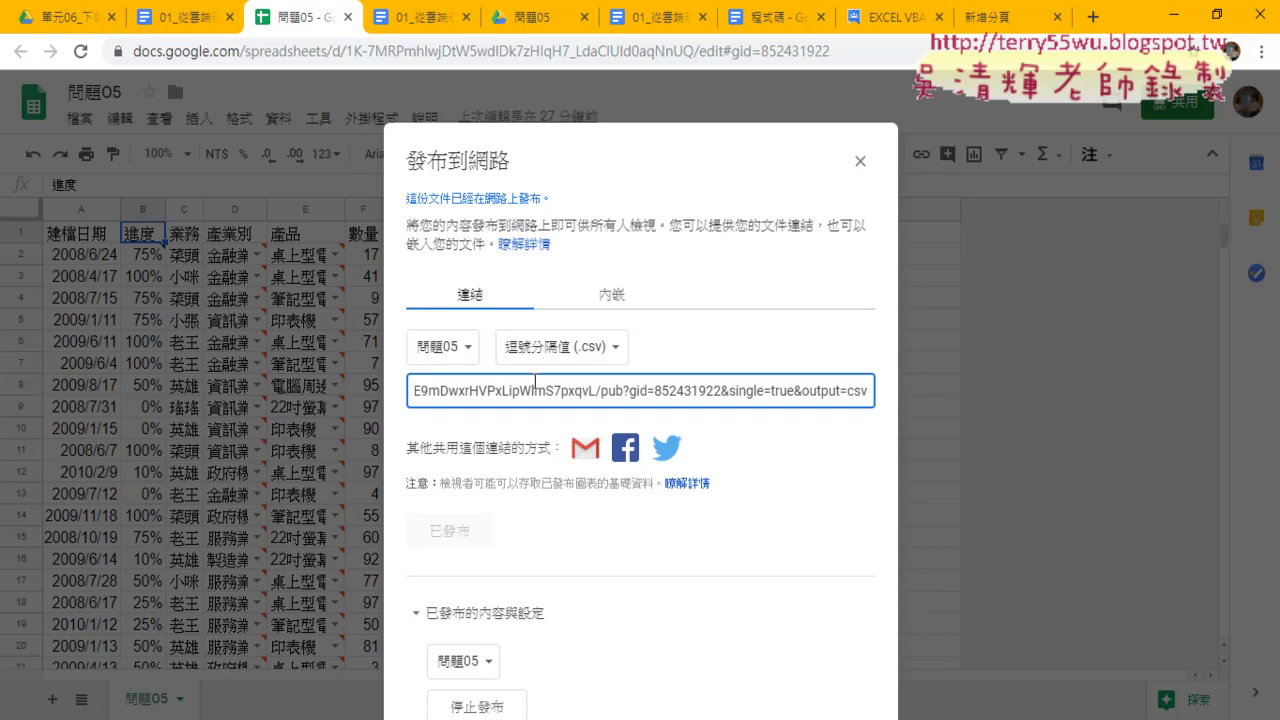
# - Reselect the full CSV link, then go to the blank new tab's address bar
pyautogui.click(544, 350)
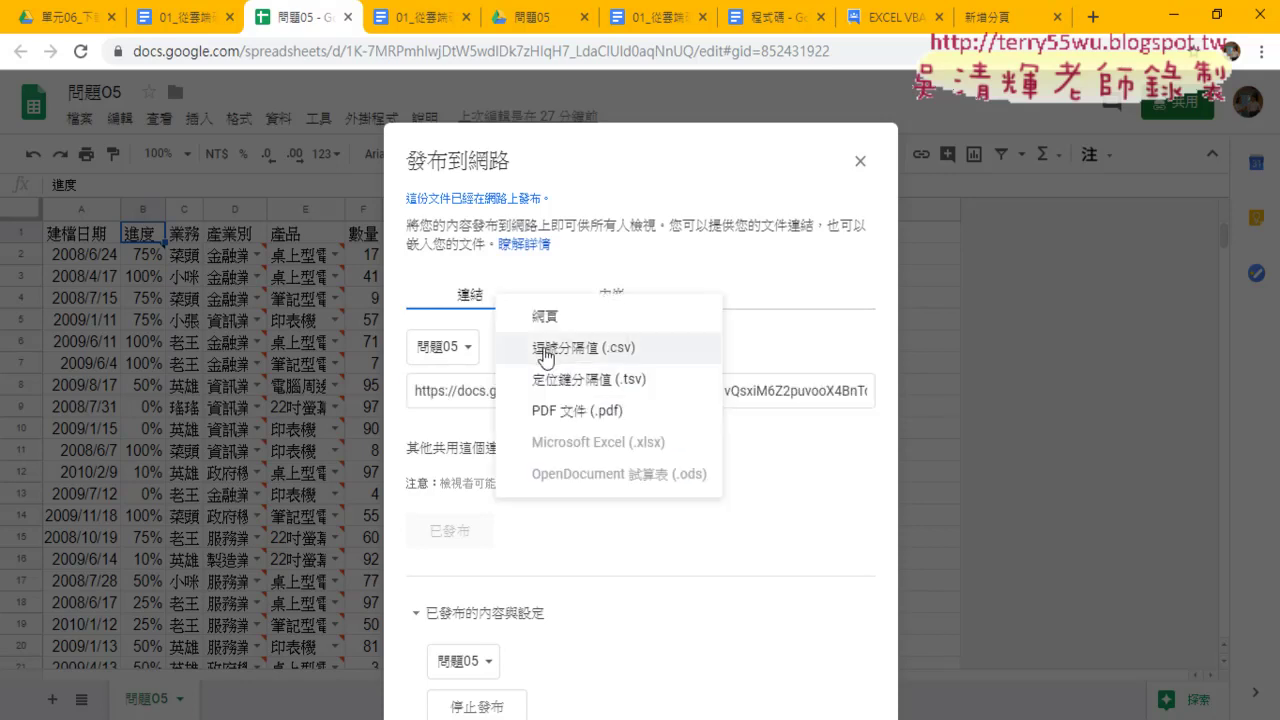
pyautogui.click(544, 350)
pyautogui.click(591, 382)
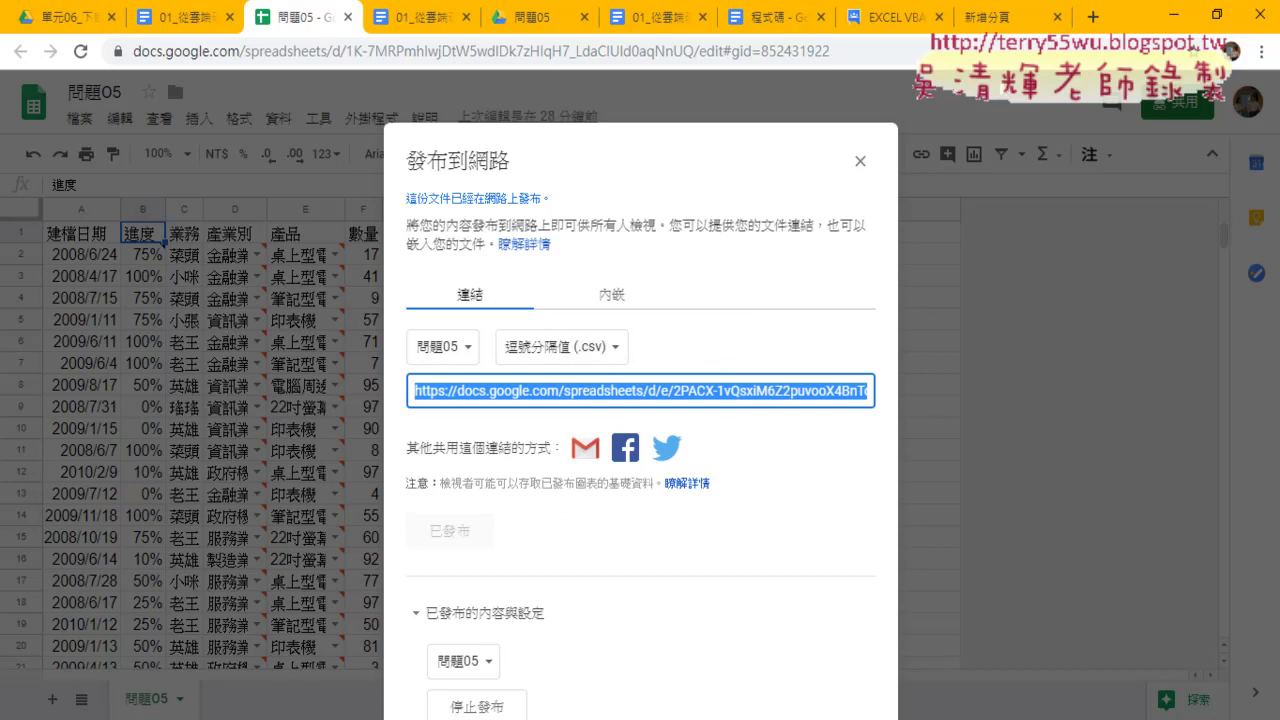
pyautogui.click(1005, 20)
pyautogui.rightClick(727, 46)
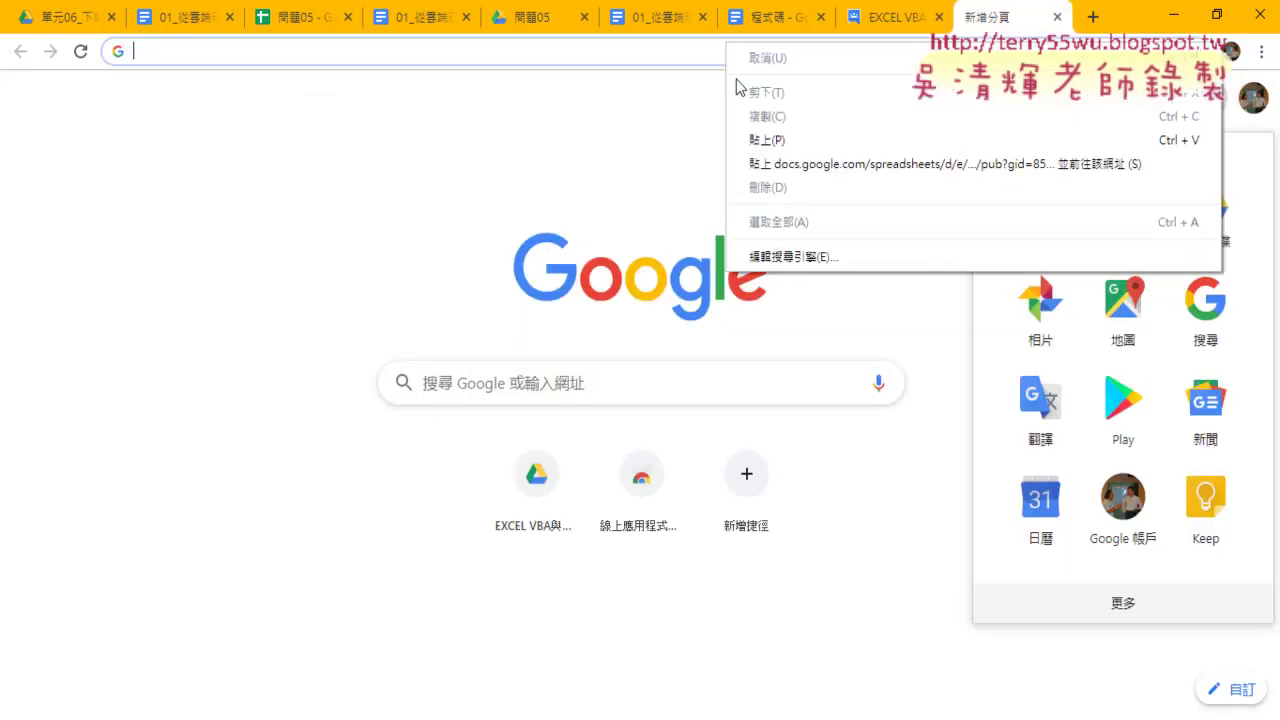
# - Paste the CSV link into the address bar to download 問題05 - 問題05 (1).csv
pyautogui.click(759, 143)
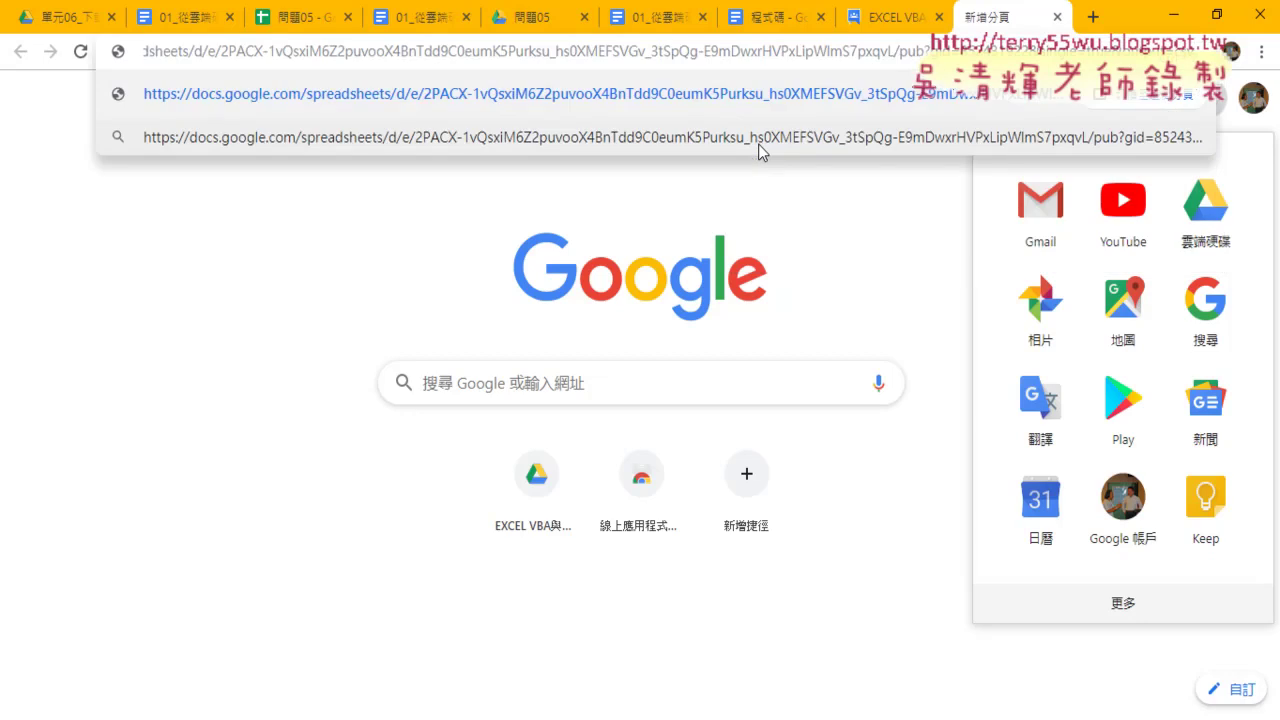
pyautogui.press('Return')
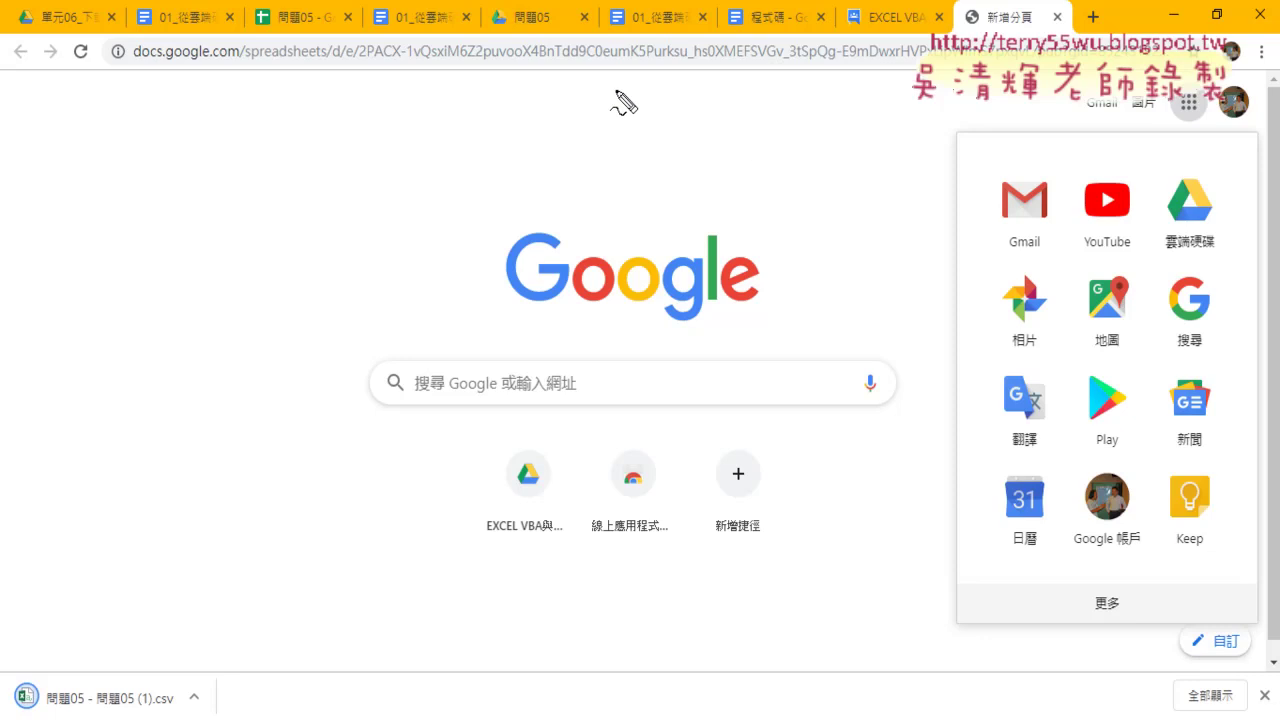
pyautogui.moveTo(612, 88)
pyautogui.mouseDown()
pyautogui.moveTo(300, 62)
pyautogui.moveTo(790, 32)
pyautogui.moveTo(672, 64)
pyautogui.moveTo(476, 67)
pyautogui.moveTo(150, 602)
pyautogui.moveTo(130, 690)
pyautogui.mouseUp()
pyautogui.moveTo(136, 608)
pyautogui.mouseDown()
pyautogui.moveTo(128, 690)
pyautogui.moveTo(180, 662)
pyautogui.moveTo(165, 703)
pyautogui.mouseUp()
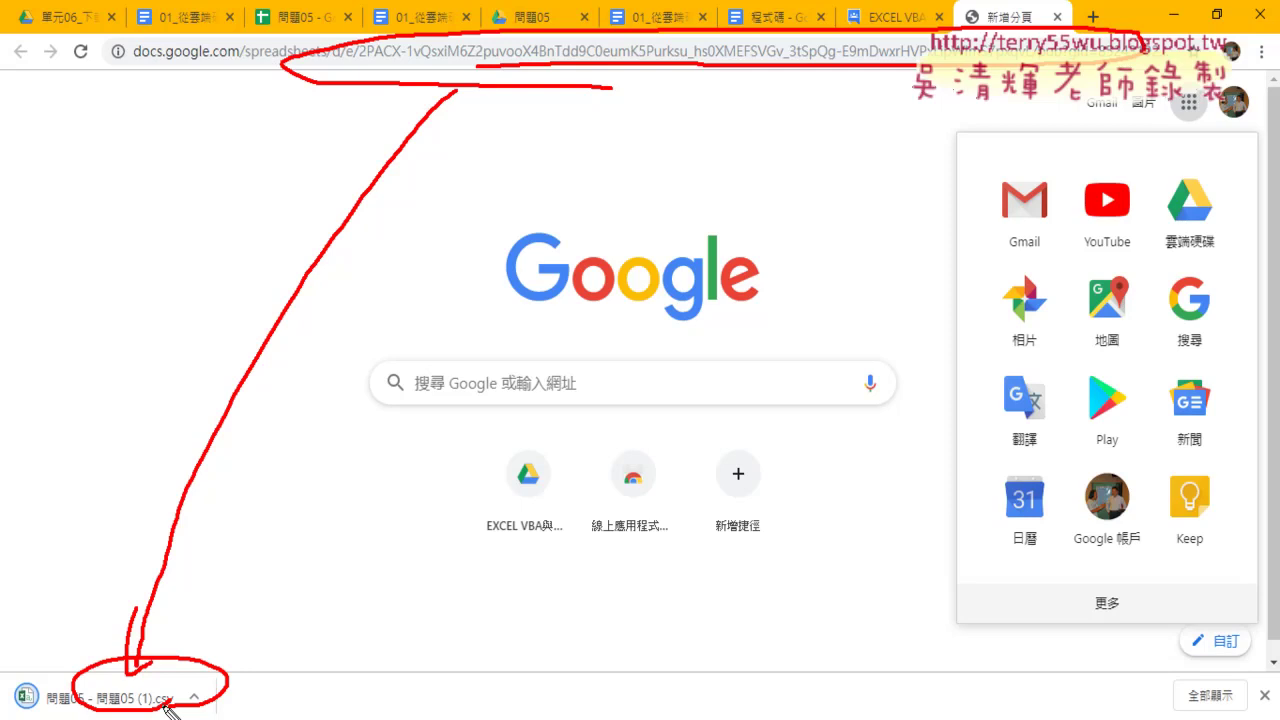
pyautogui.press('Escape')
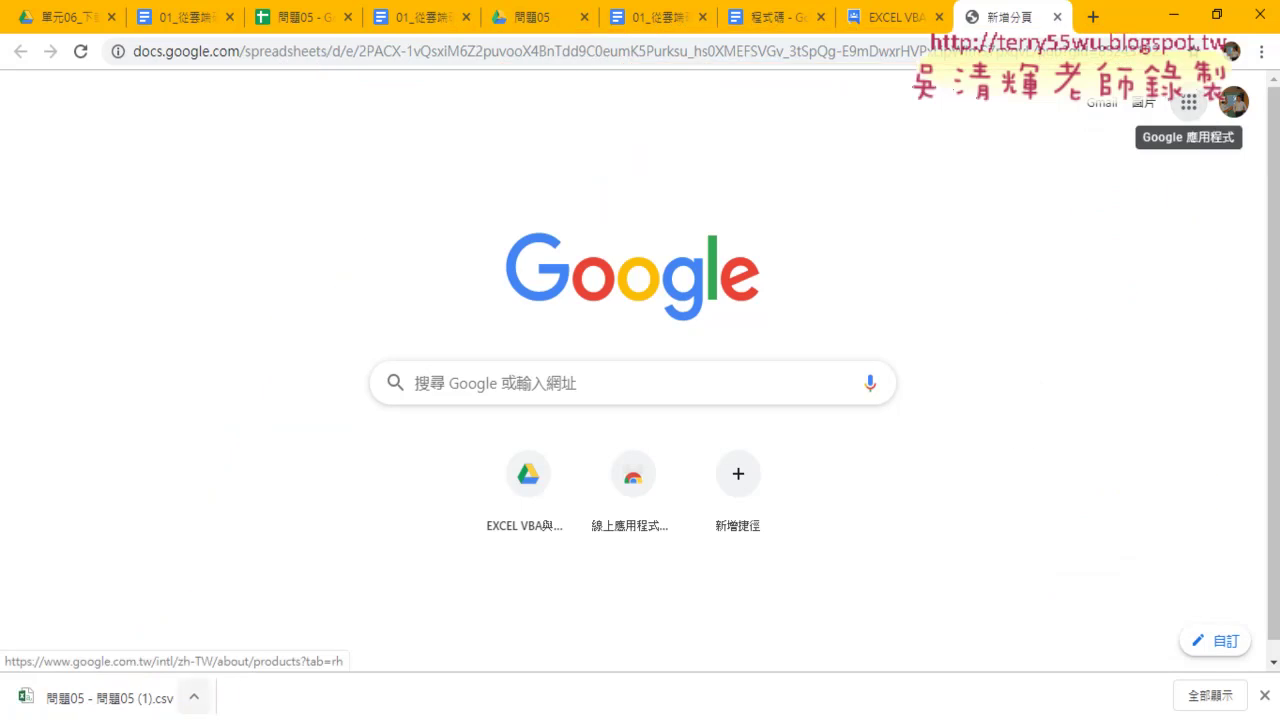
# - Bring the Excel workbook forward and add a new blank sheet 工作表4
pyautogui.moveTo(400, 718)
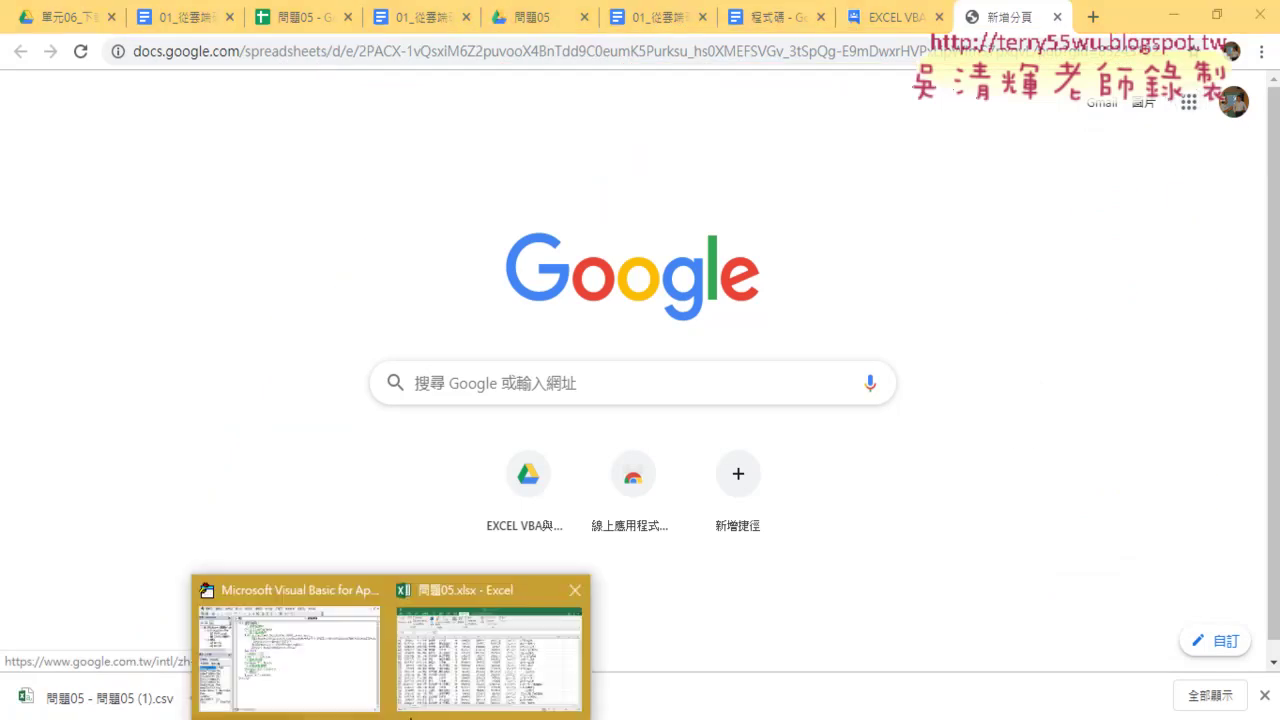
pyautogui.click(318, 662)
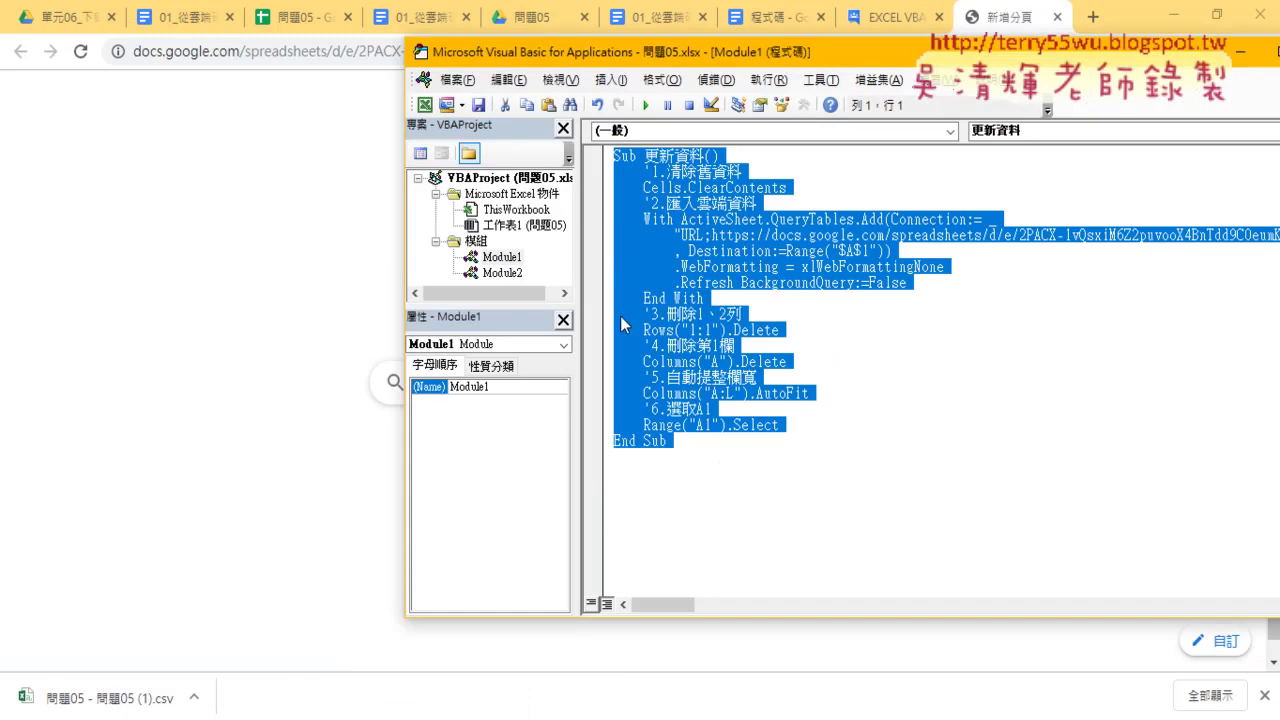
pyautogui.click(1173, 15)
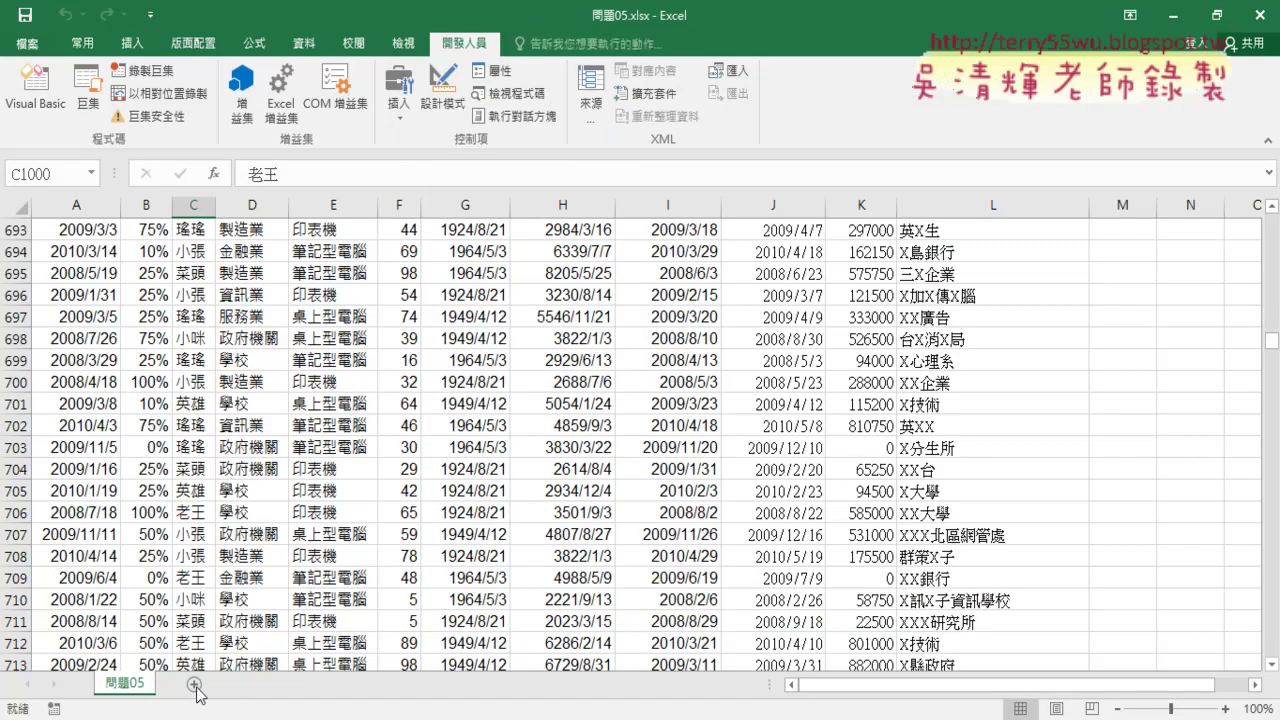
pyautogui.click(195, 684)
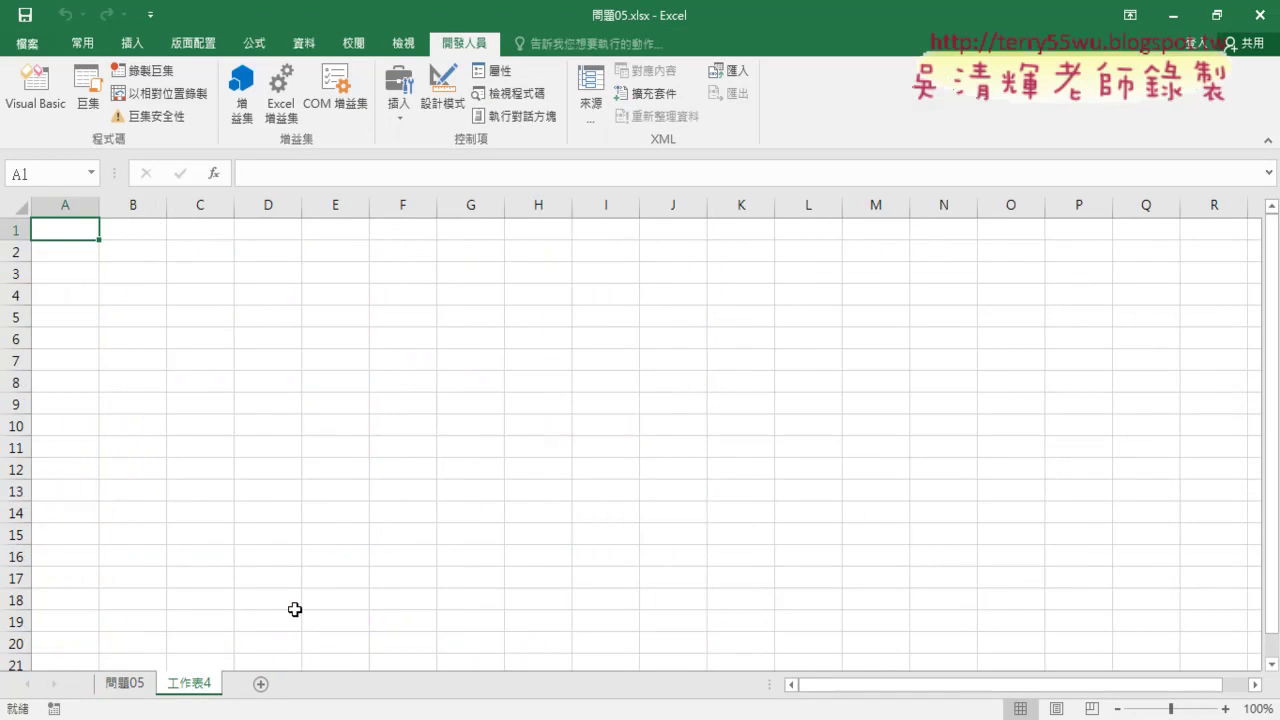
# - Start recording a macro named 更新資料CSV in workbook 問題05.xlsx
pyautogui.click(146, 74)
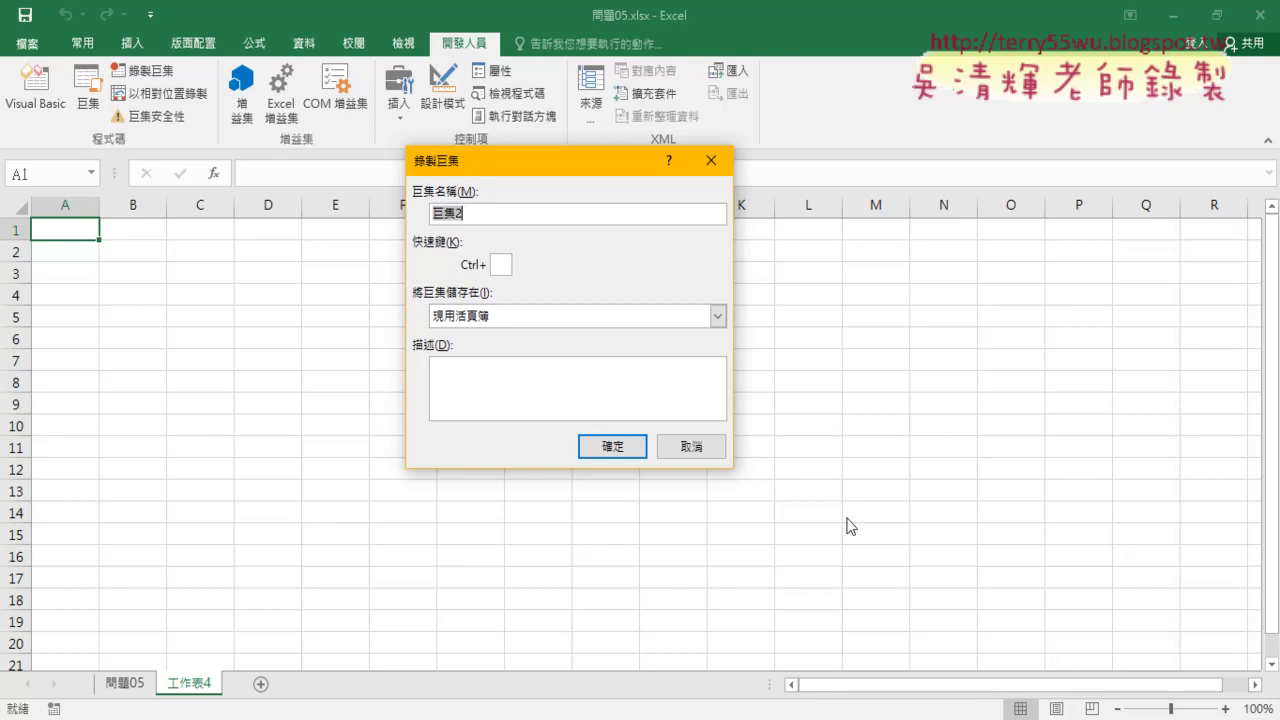
pyautogui.write('票')
pyautogui.write('新資')
pyautogui.write('料')
pyautogui.write('CSV')
pyautogui.click(612, 448)
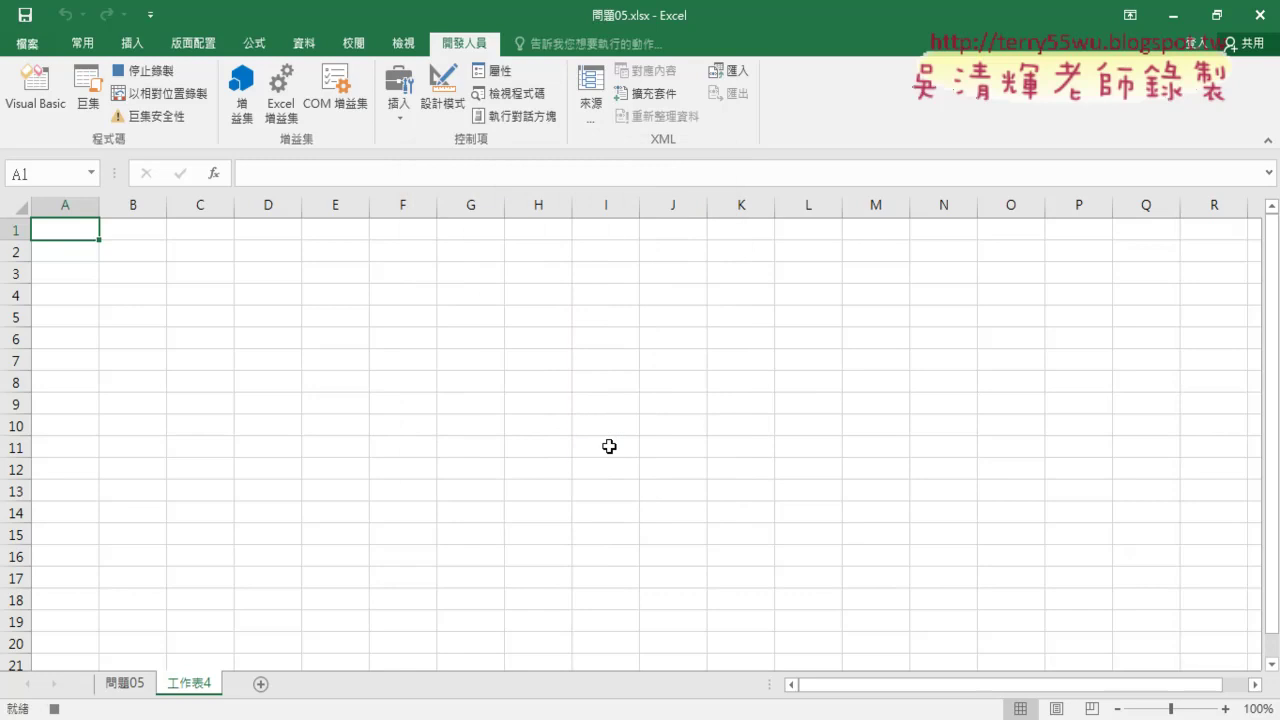
# - Use Data > From Text to bring up the 匯入文字檔 file chooser
pyautogui.click(304, 43)
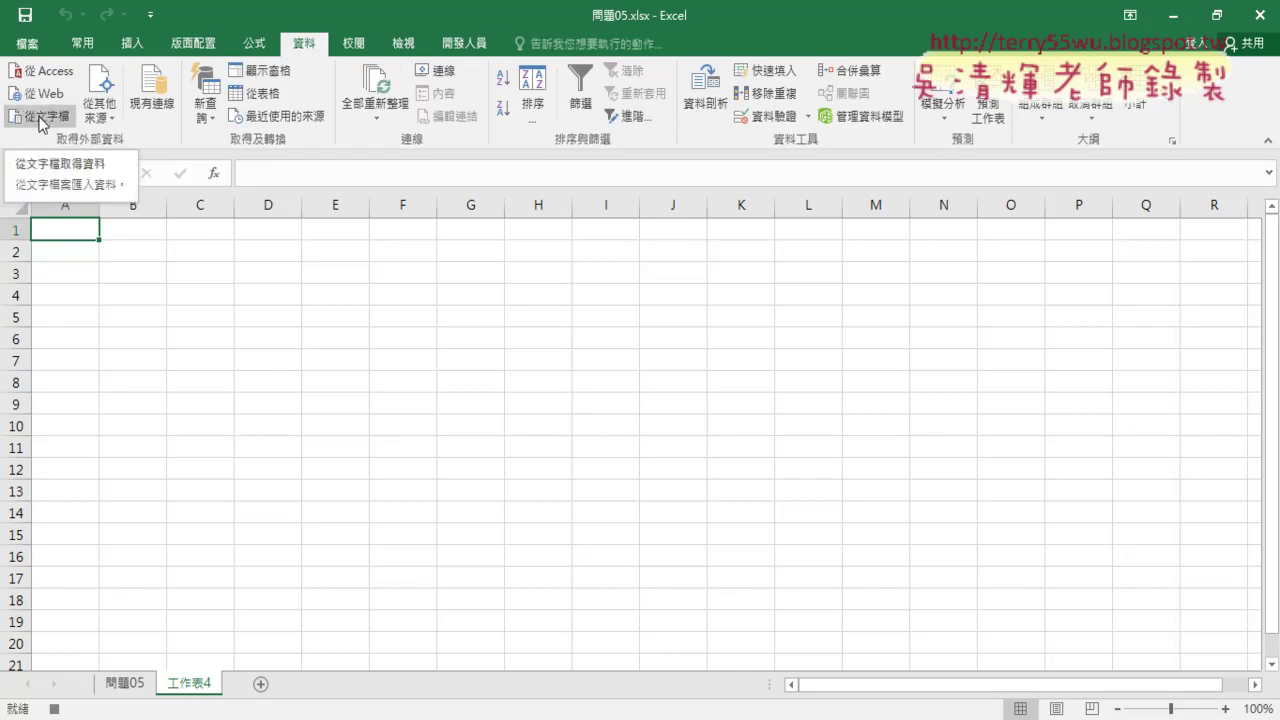
pyautogui.click(40, 120)
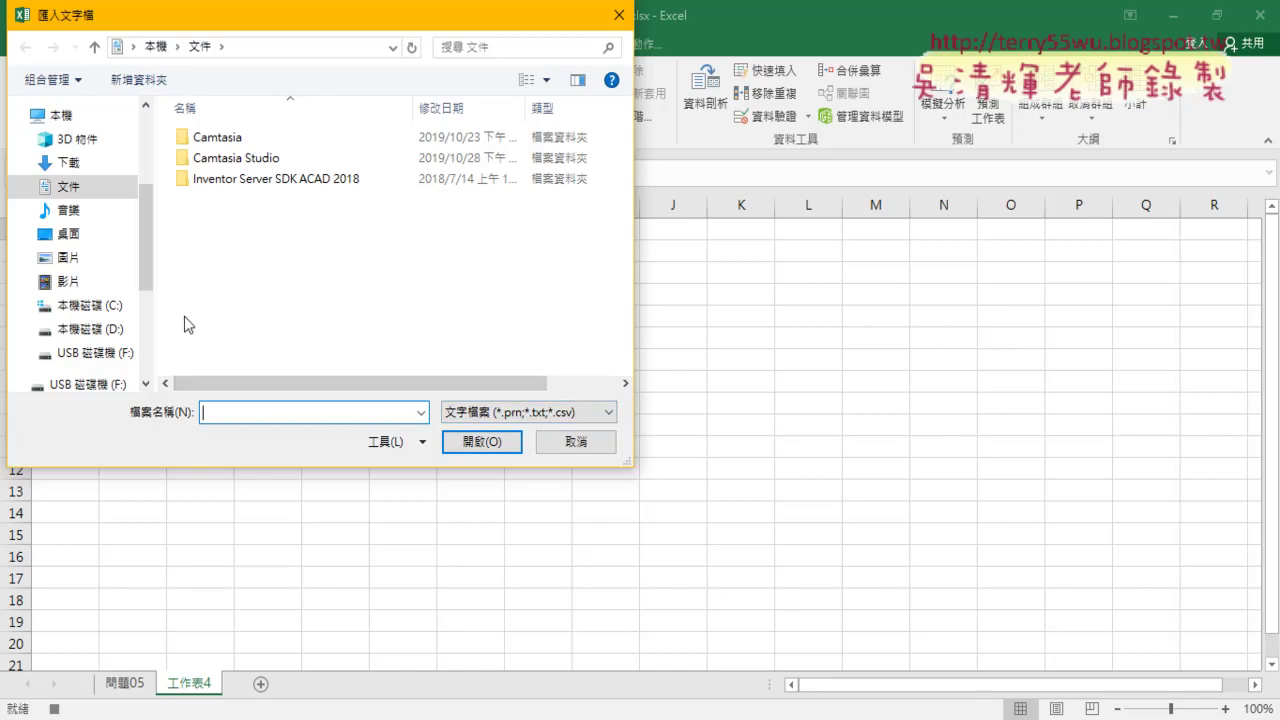
# - Annotate the File name box's edit menu, then dismiss it
pyautogui.rightClick(233, 416)
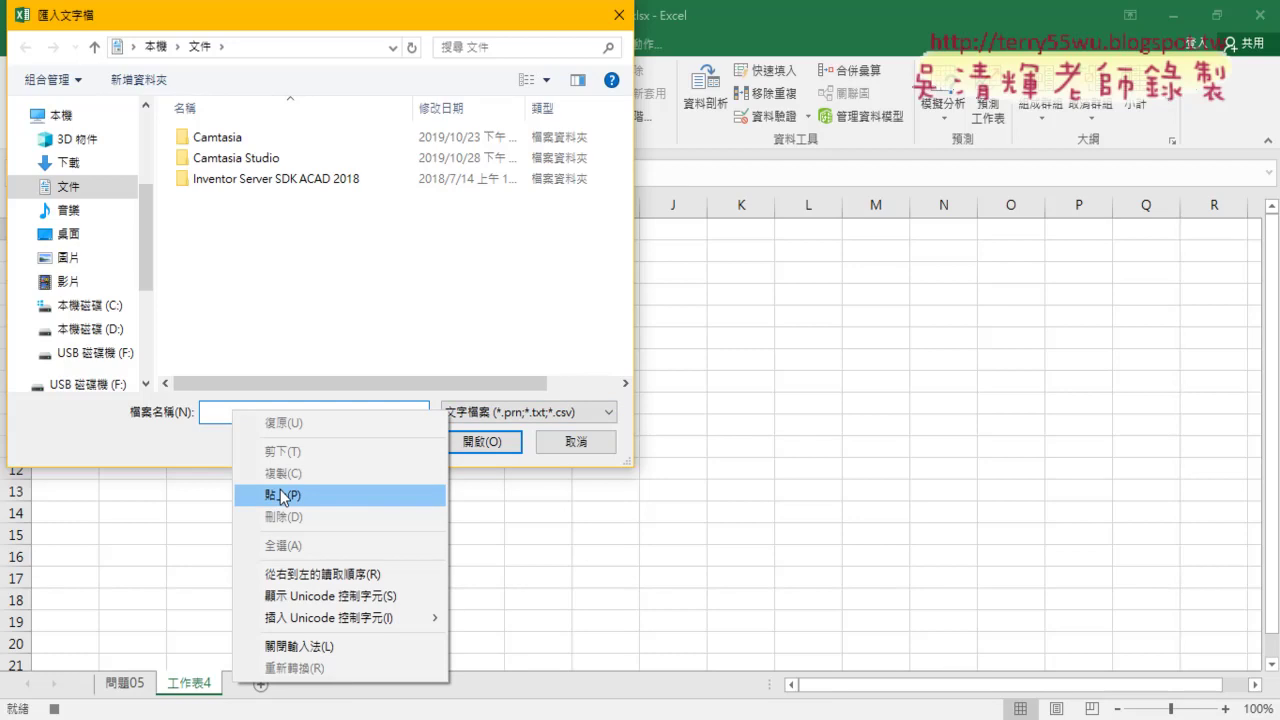
pyautogui.moveTo(320, 512)
pyautogui.mouseDown()
pyautogui.moveTo(240, 518)
pyautogui.moveTo(310, 527)
pyautogui.mouseUp()
pyautogui.moveTo(340, 432); pyautogui.dragTo(310, 428)
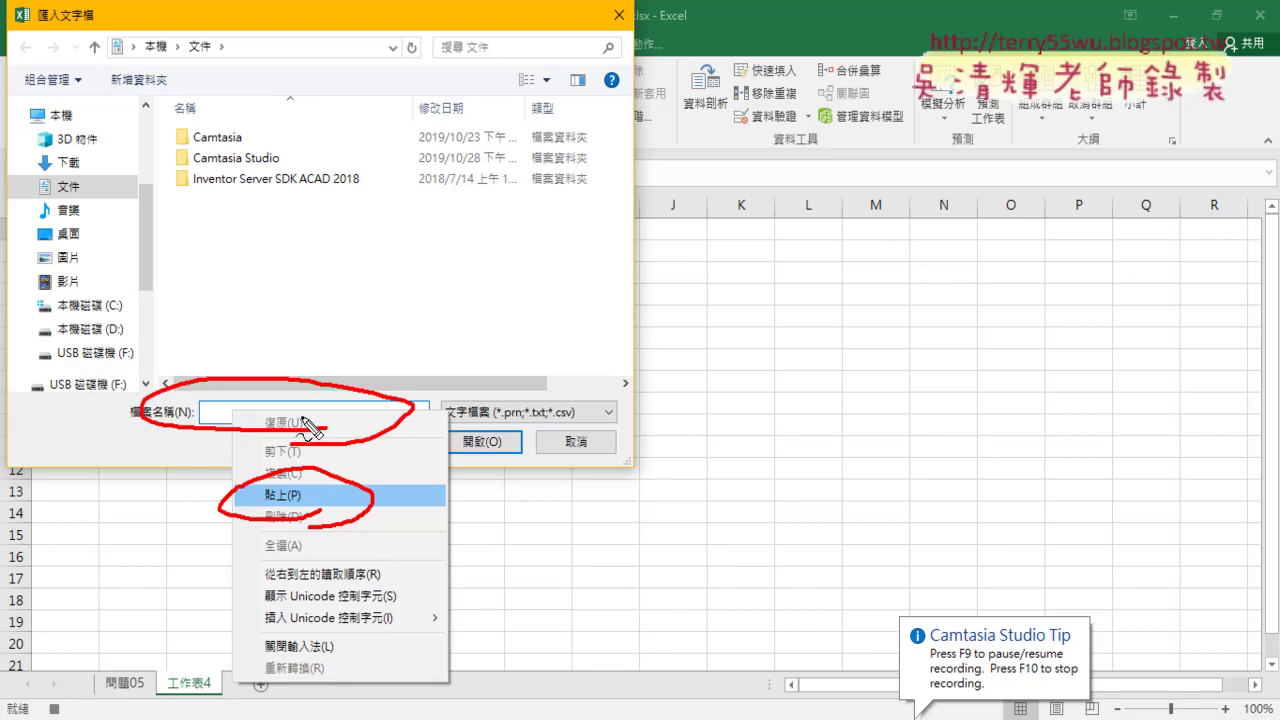
pyautogui.moveTo(352, 245); pyautogui.dragTo(300, 425)
pyautogui.moveTo(297, 340); pyautogui.dragTo(346, 362)
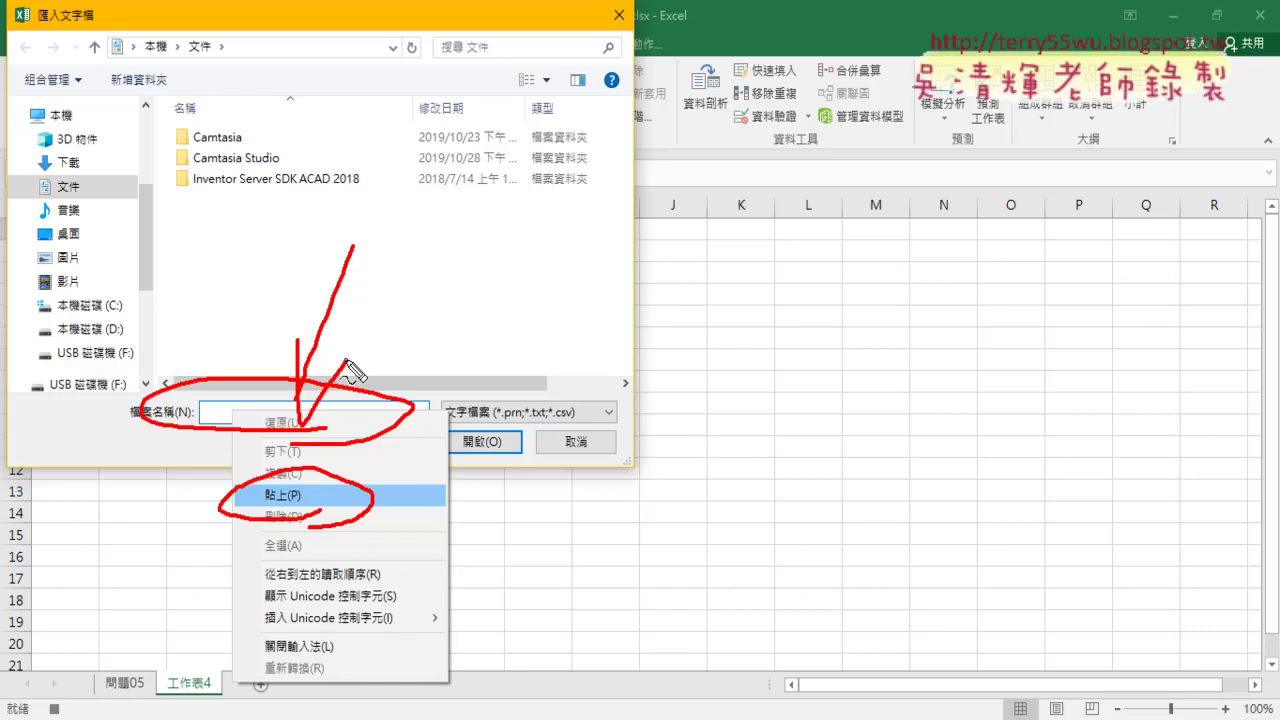
pyautogui.press('Escape')
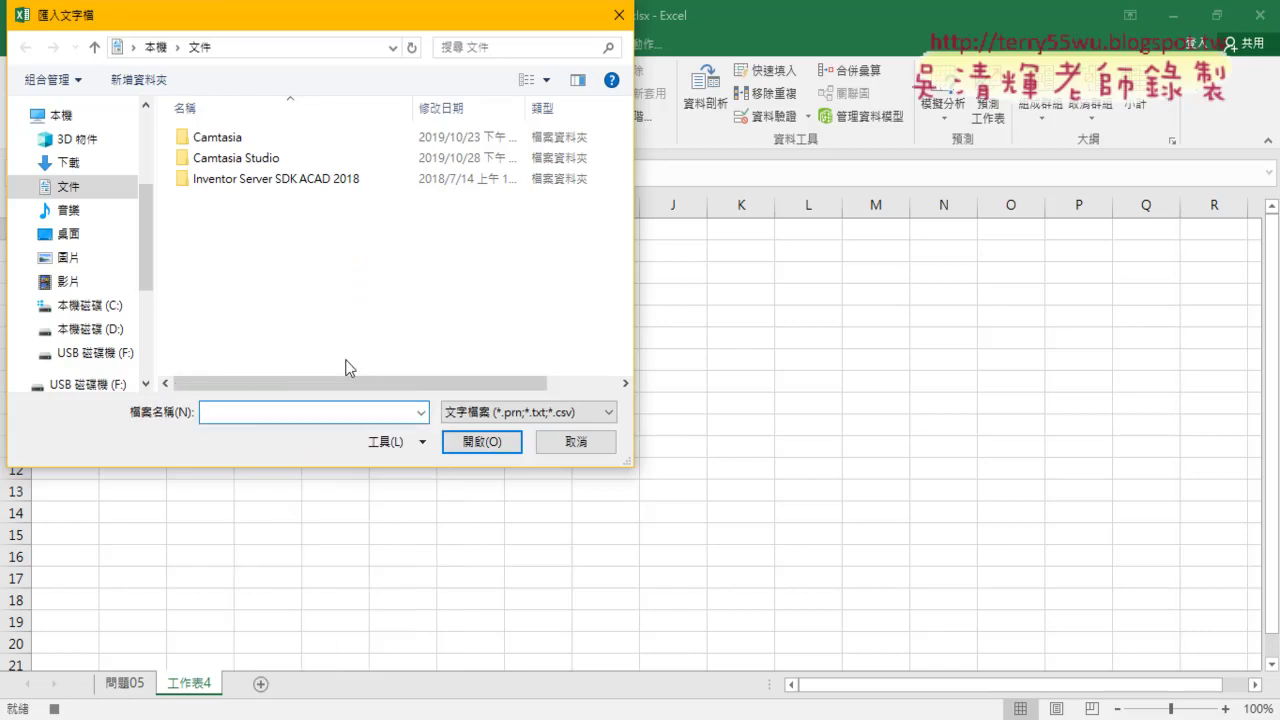
# - Paste the published CSV URL ending in output=csv as the file name and open it
pyautogui.rightClick(277, 411)
pyautogui.click(286, 494)
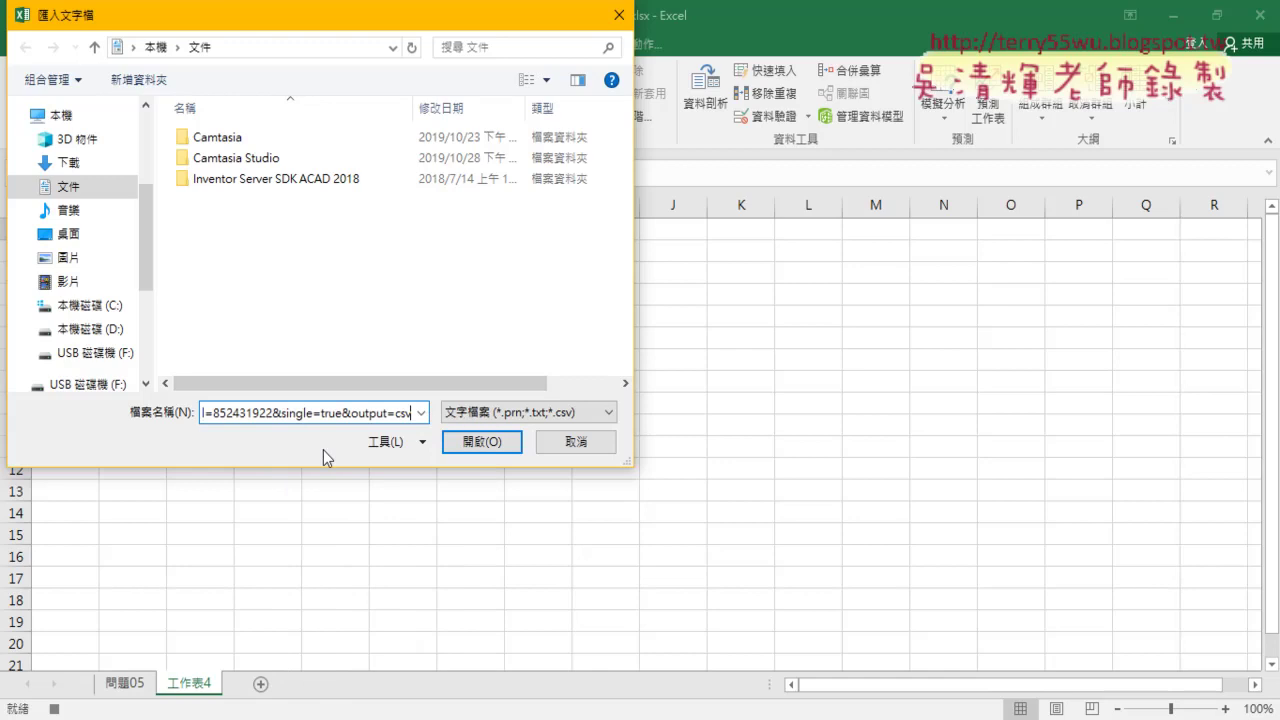
pyautogui.moveTo(411, 414); pyautogui.dragTo(387, 416)
pyautogui.press('Home')
pyautogui.click(215, 414)
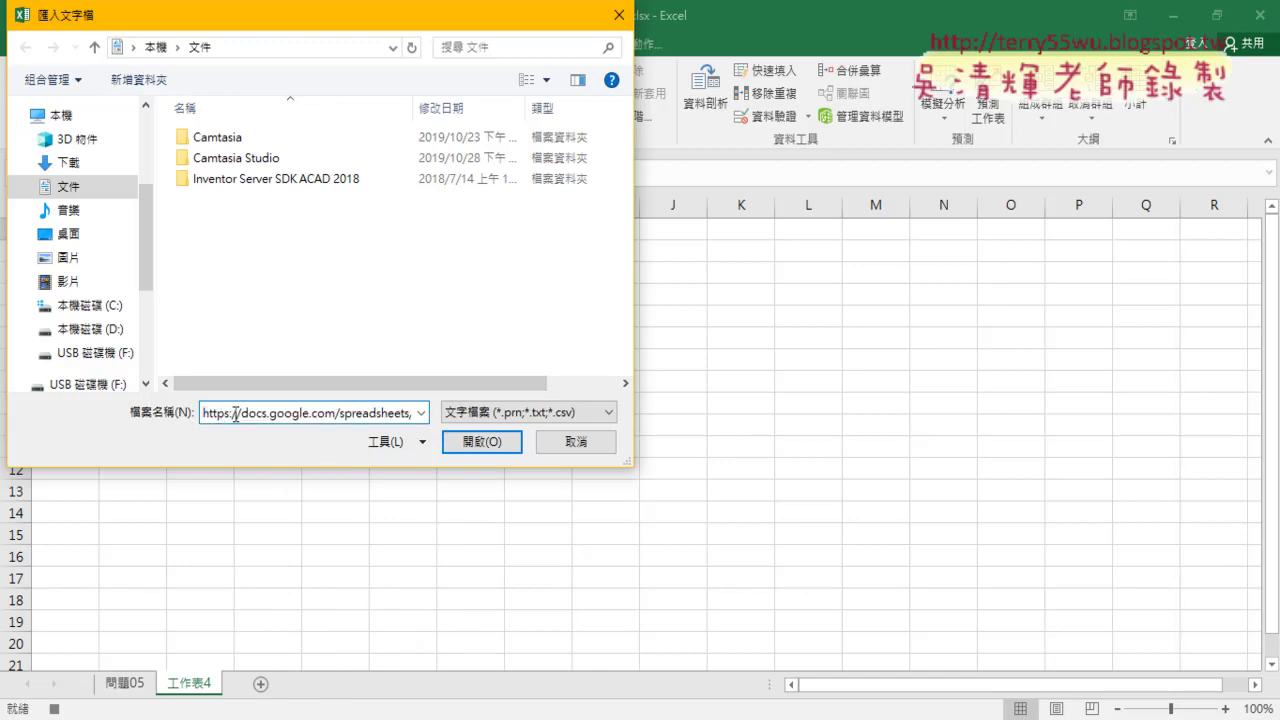
pyautogui.click(497, 446)
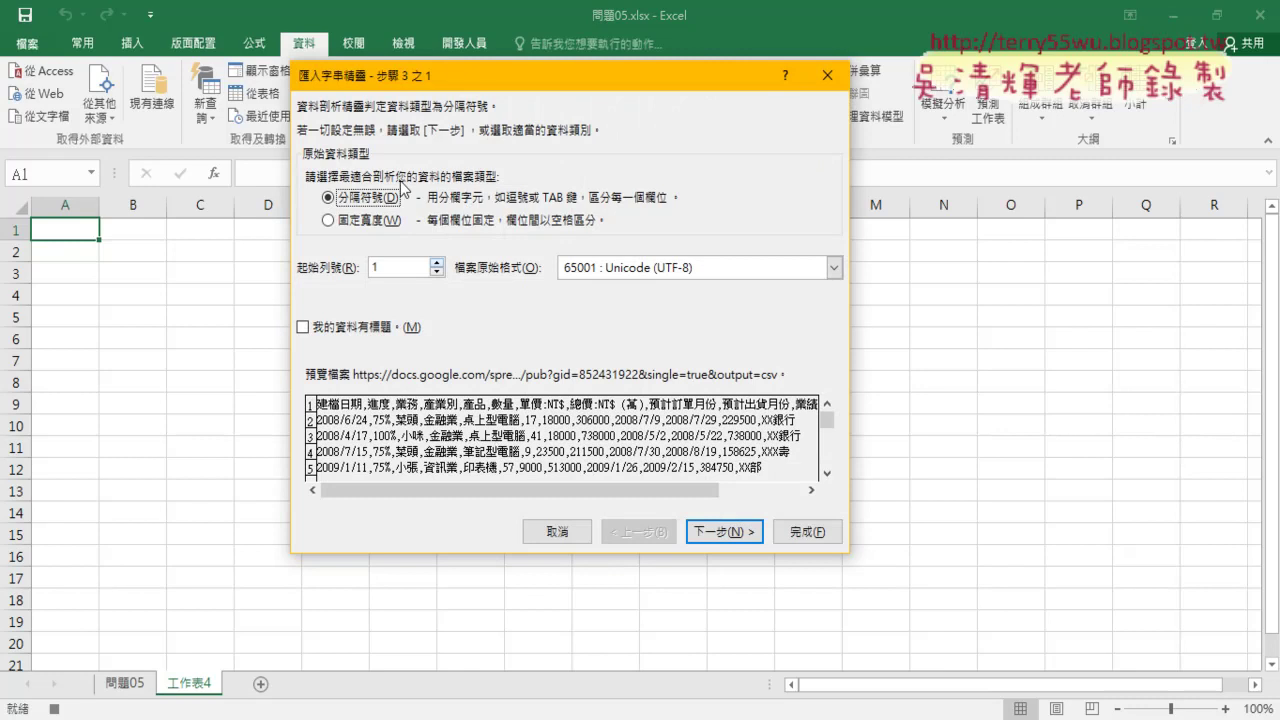
# - Keep 65001 : Unicode (UTF-8) encoding and mark the first row as headers
pyautogui.moveTo(405, 80); pyautogui.dragTo(319, 98)
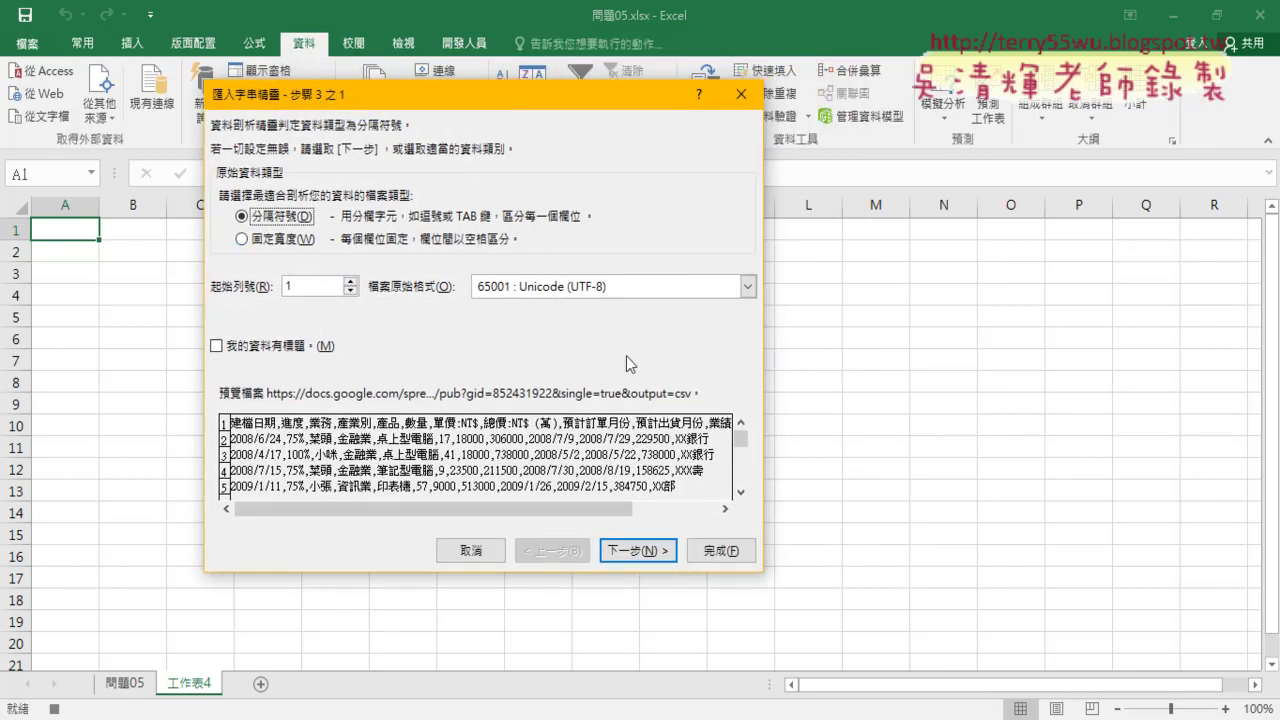
pyautogui.click(627, 289)
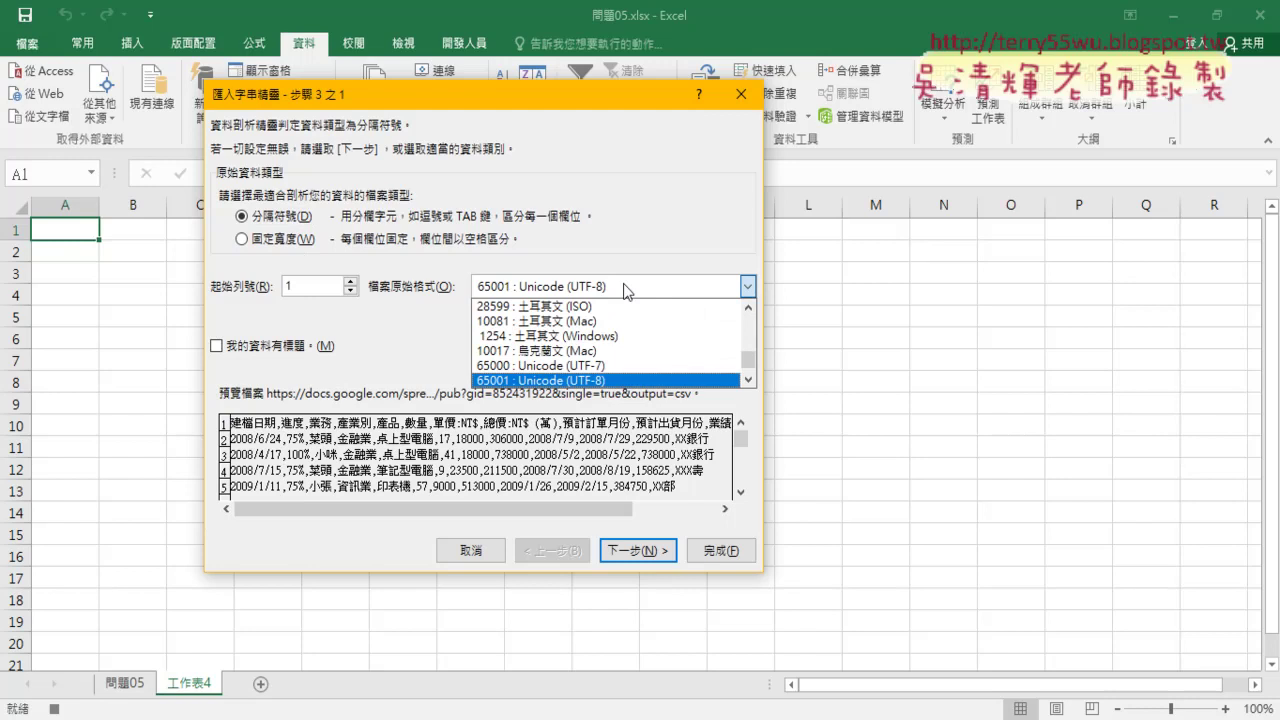
pyautogui.click(627, 290)
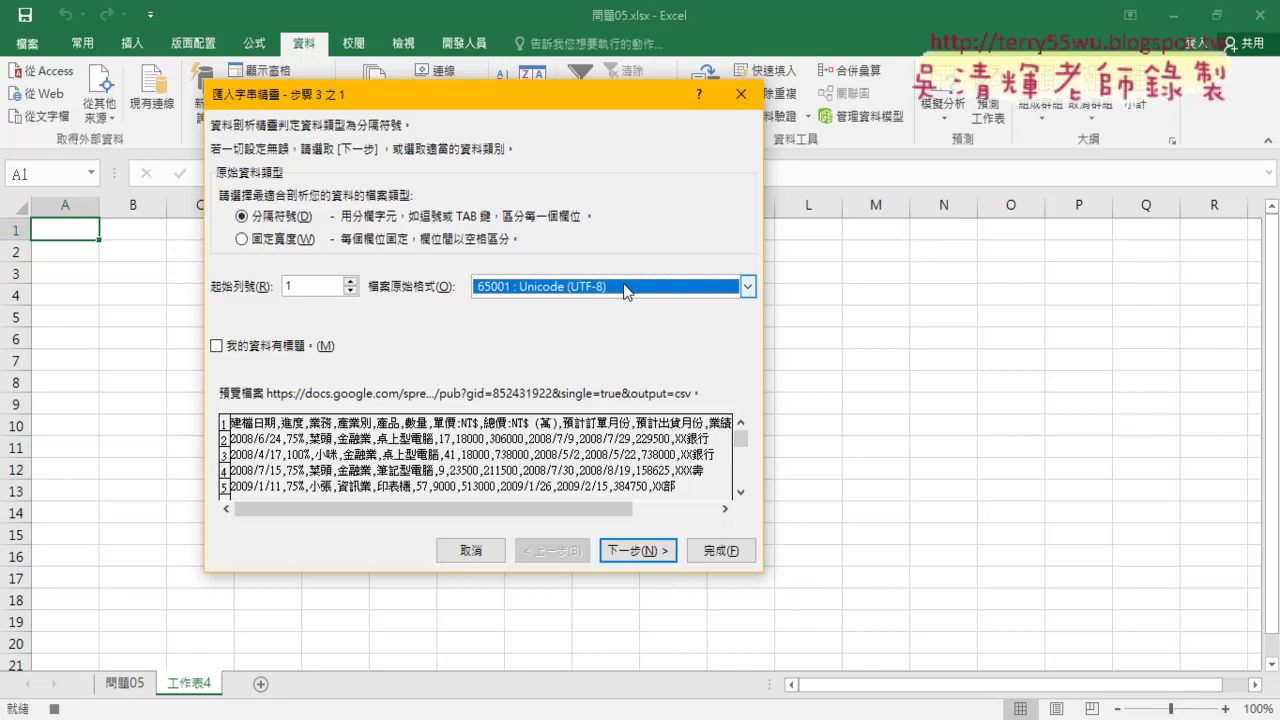
pyautogui.click(216, 346)
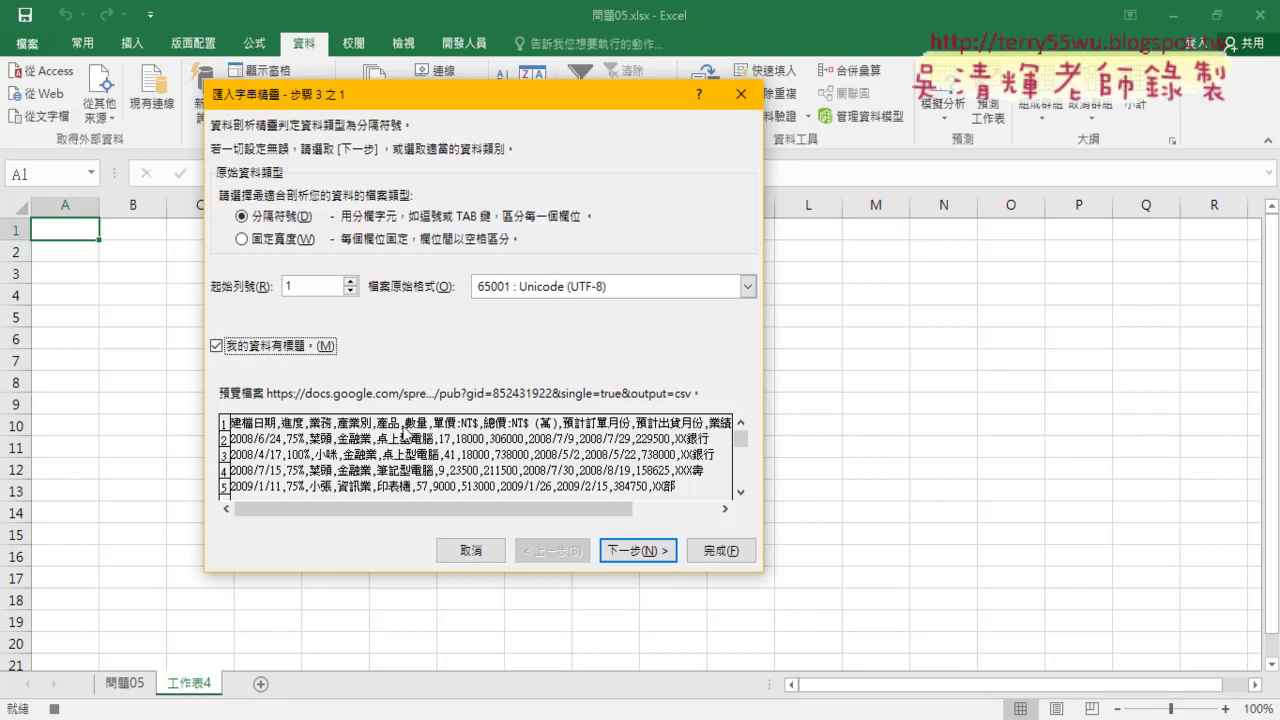
# - Split columns on commas, finish the wizard, and place the data at $A$1
pyautogui.click(650, 552)
pyautogui.click(225, 226)
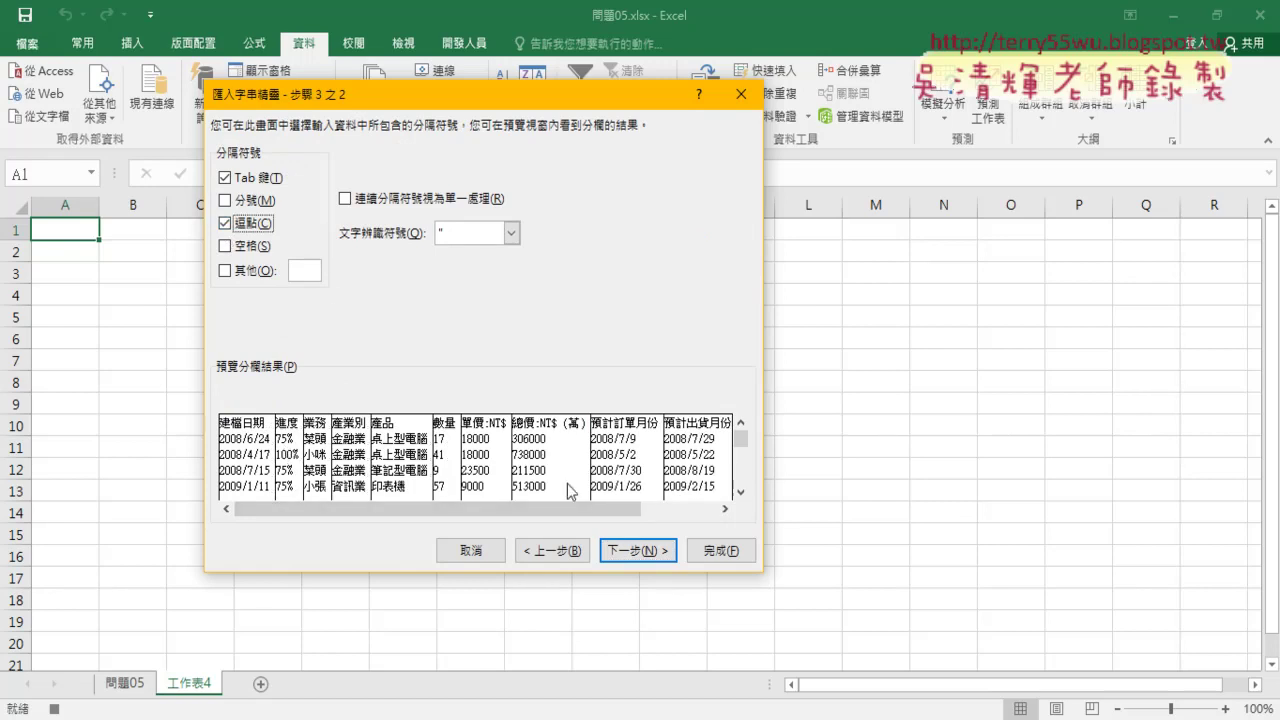
pyautogui.click(636, 551)
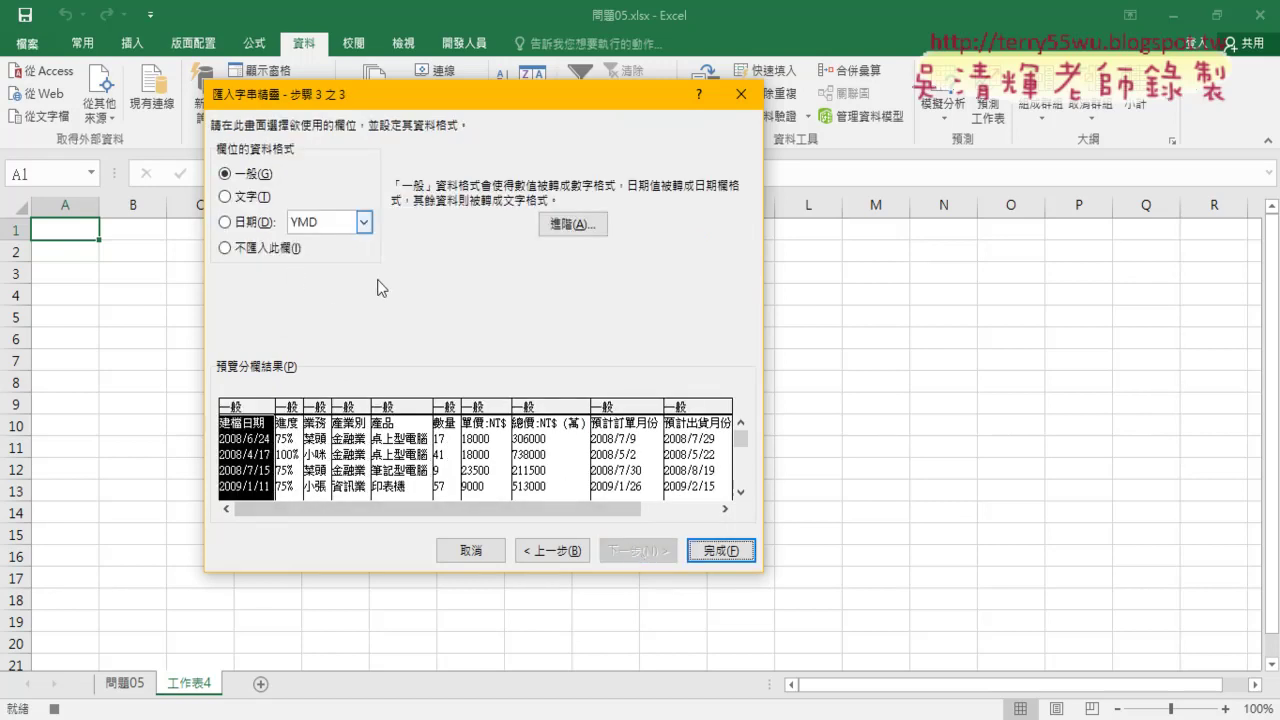
pyautogui.click(717, 552)
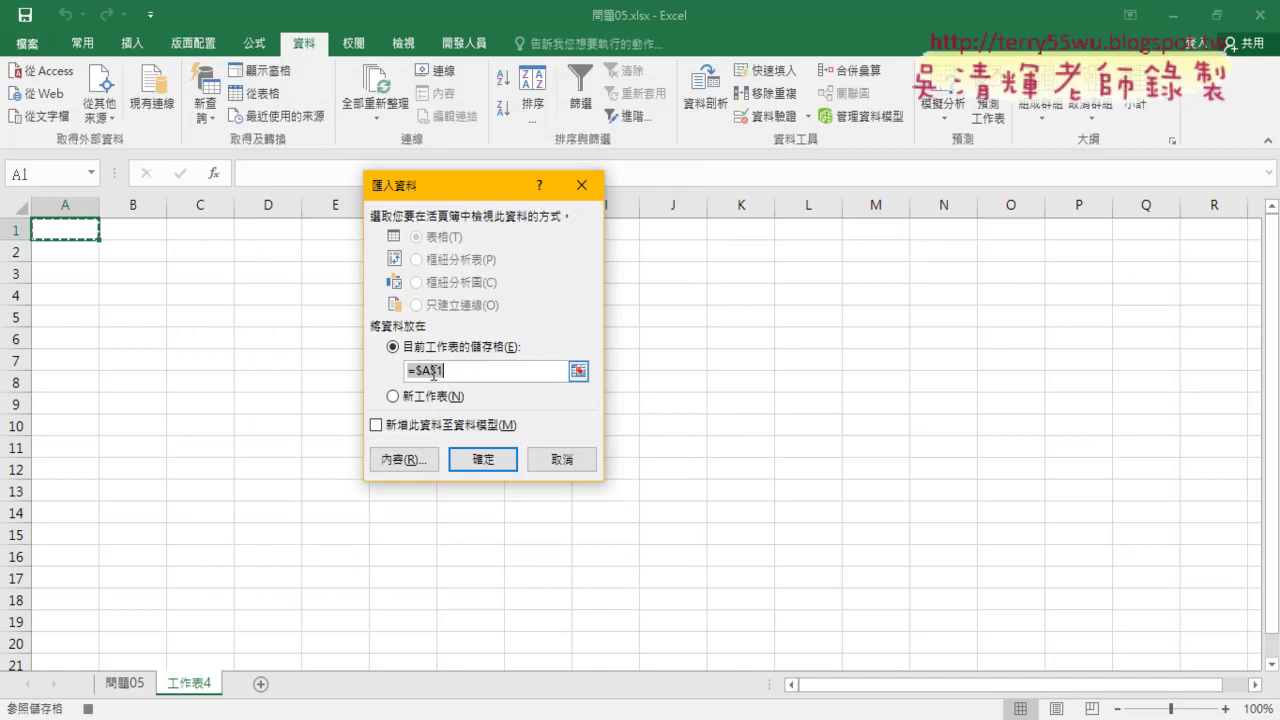
pyautogui.click(488, 464)
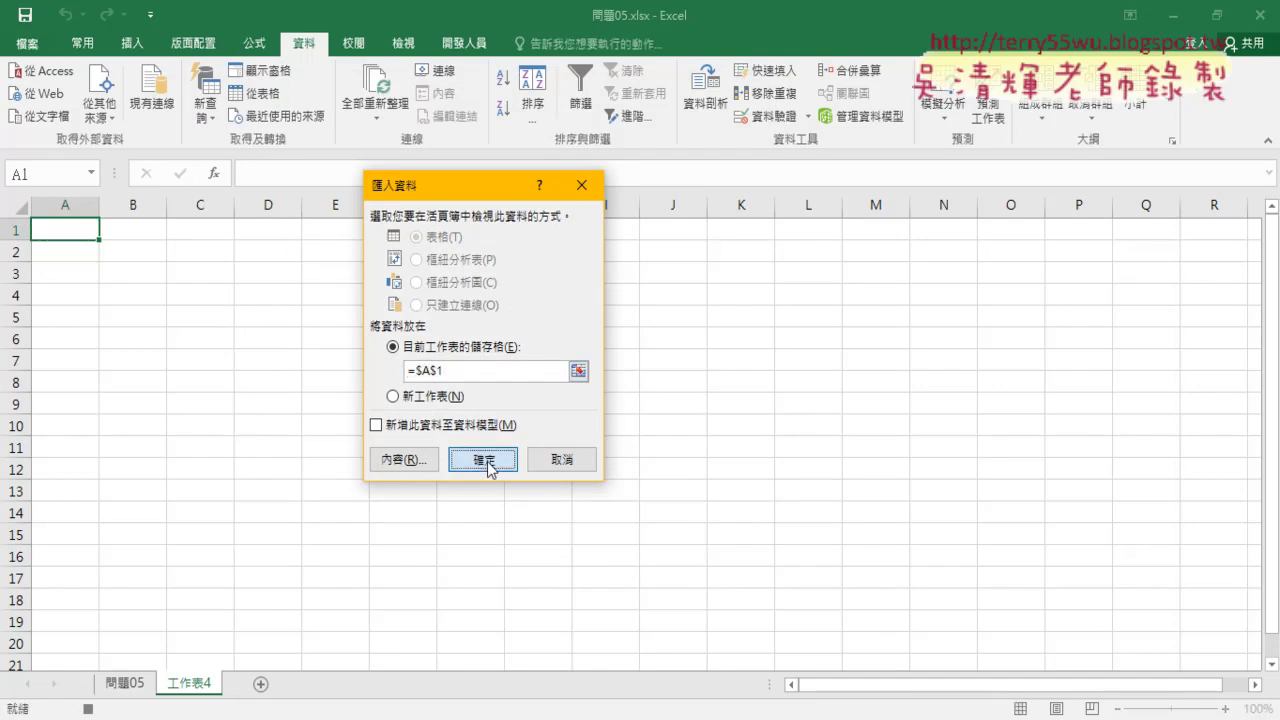